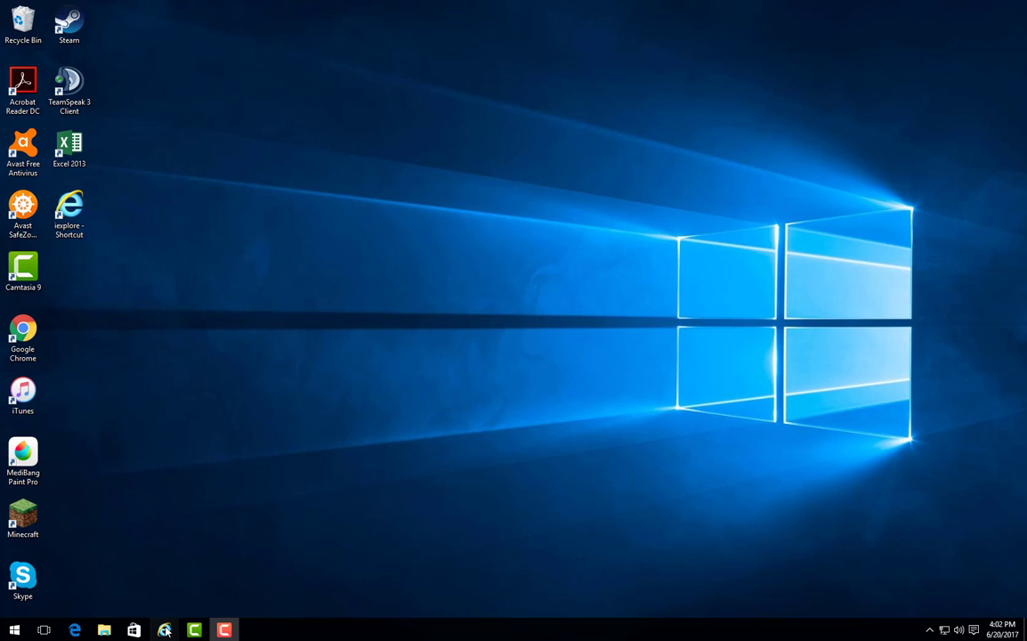
# Restore the Outlook on the web window showing the SummitDemo migration email from the taskbar.
pyautogui.click(224, 591)
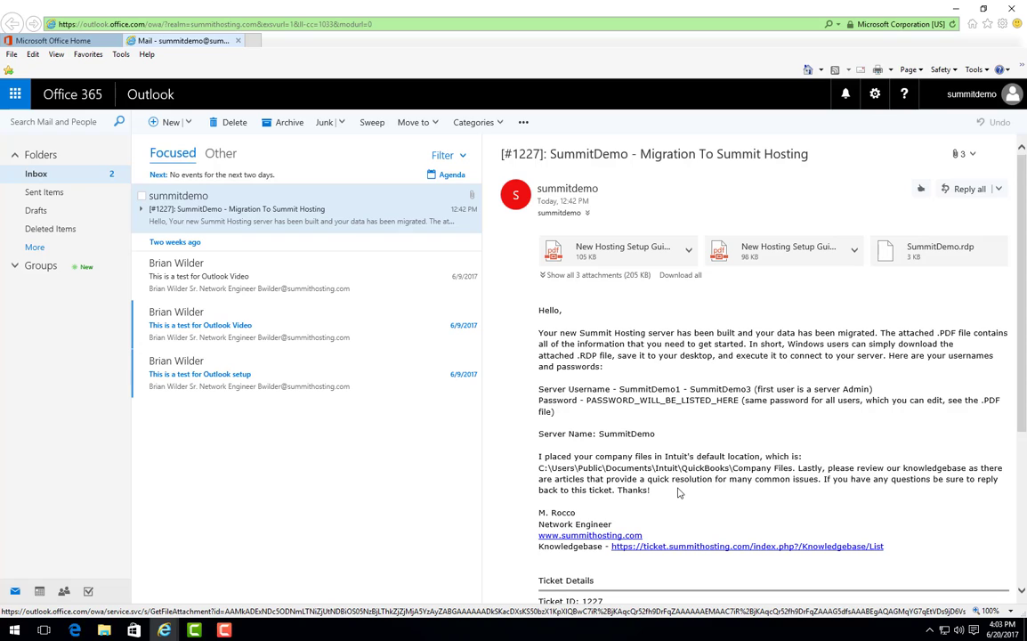
# Preview the New Summit Hosting Setup Guide (Windows Users) PDF attachment.
pyautogui.click(816, 258)
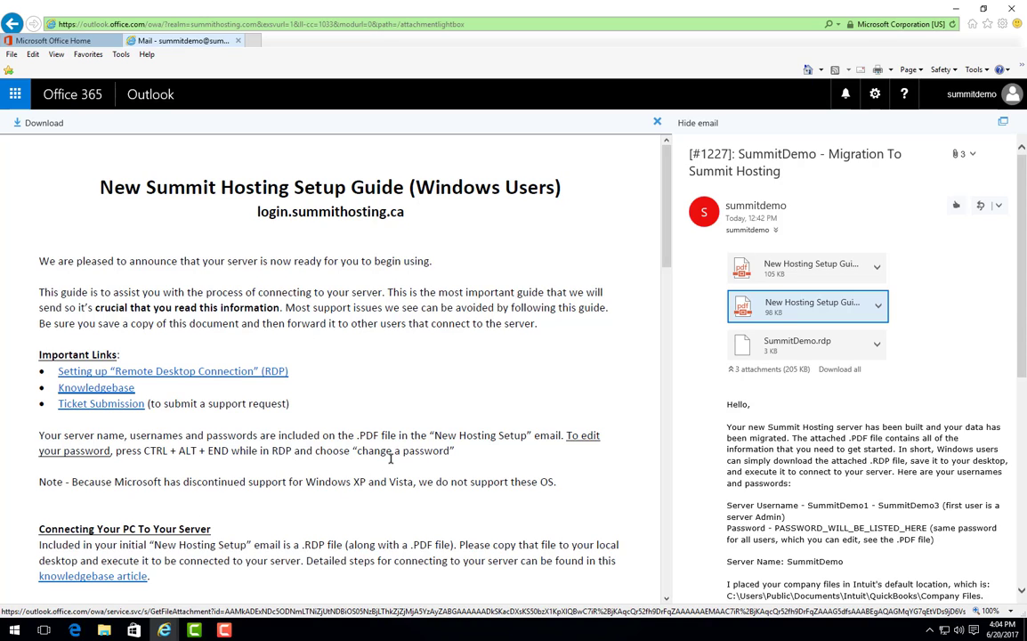
# Scroll the setup guide down to the Copying Files To Your New Server section.
pyautogui.scroll(-1, 395, 454)
pyautogui.scroll(-2, 394, 457)
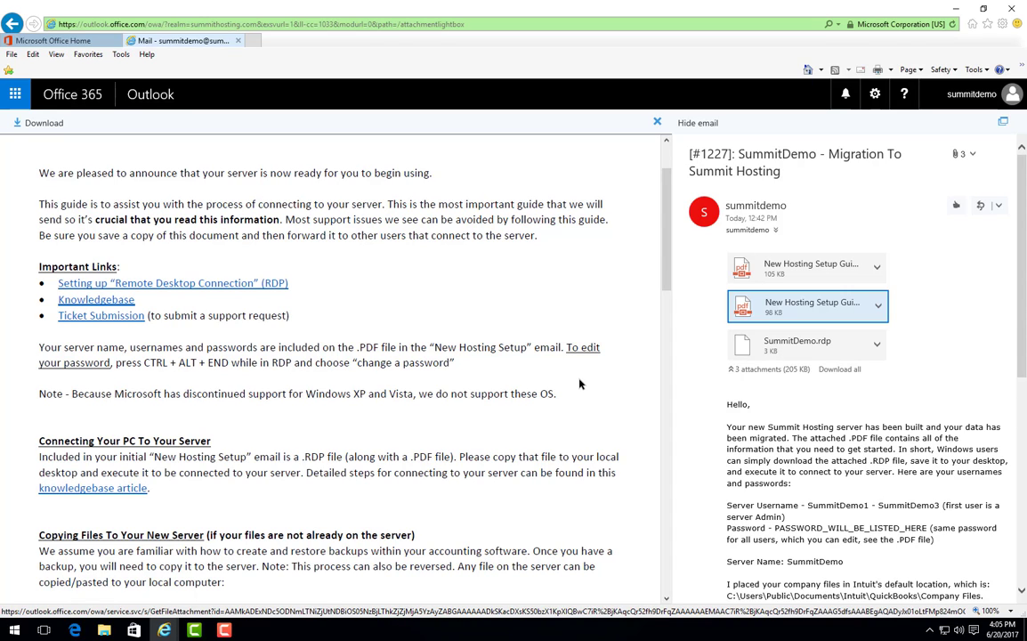
# Close the guide preview and bring back the Mail window with the migration email.
pyautogui.click(224, 630)
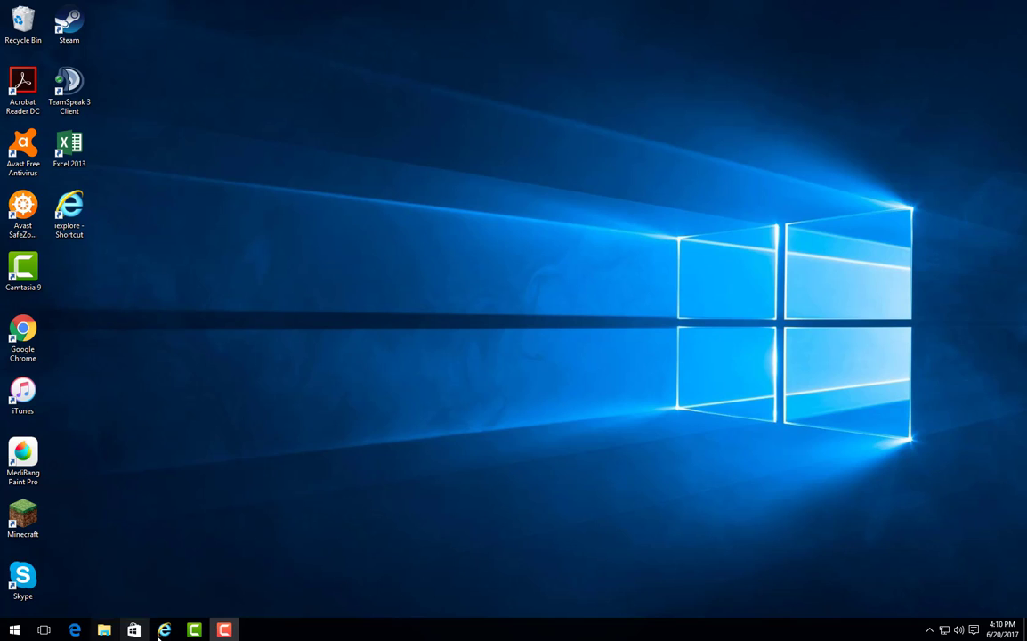
pyautogui.moveTo(164, 632)
pyautogui.click(222, 594)
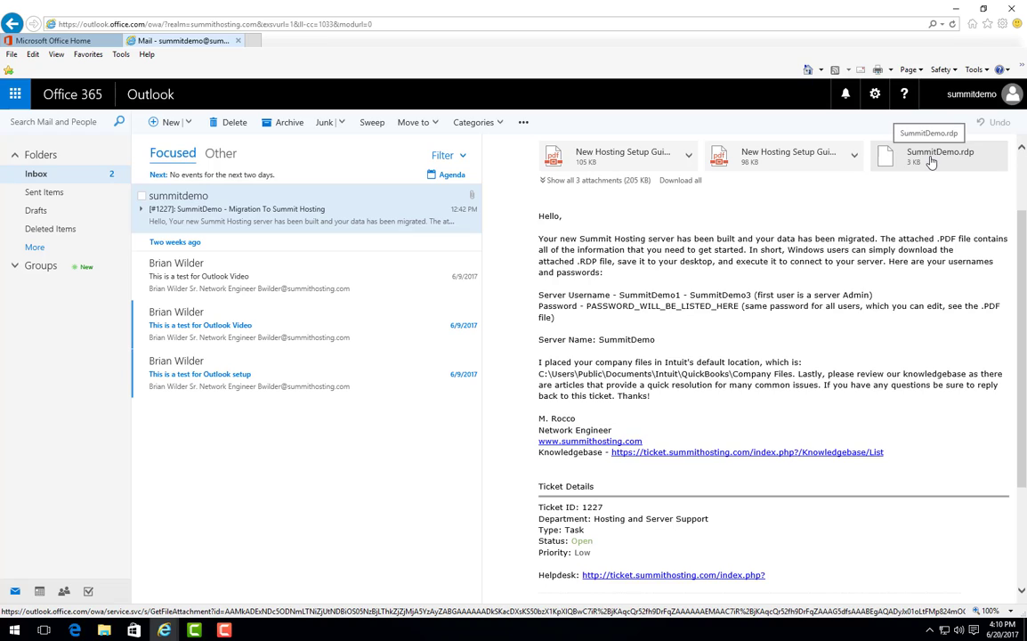
# Download SummitDemo.rdp with Save as to the Desktop and dismiss the download notice.
pyautogui.click(932, 160)
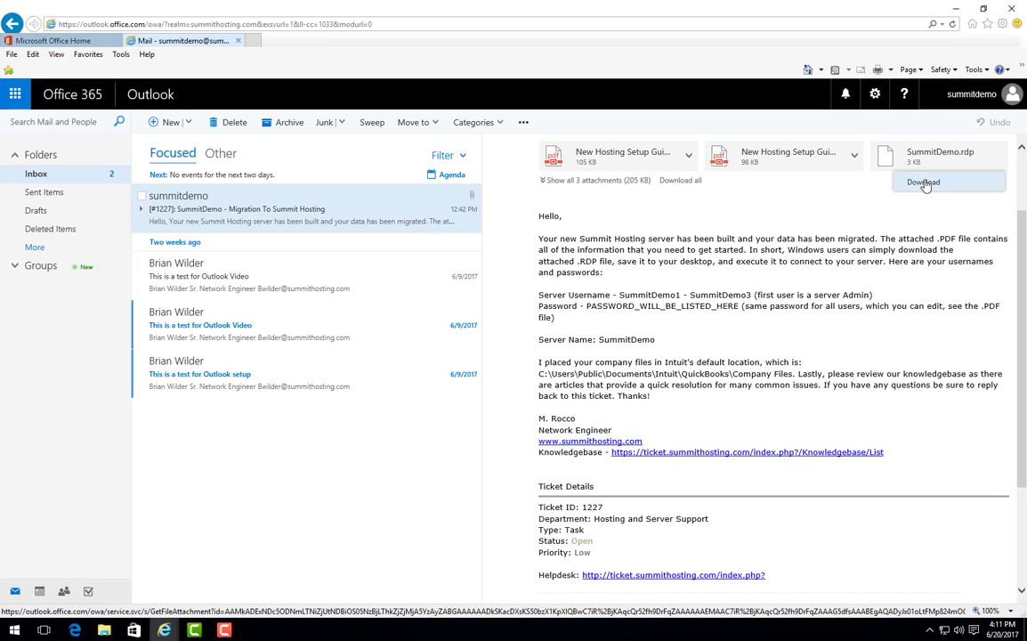
pyautogui.click(926, 184)
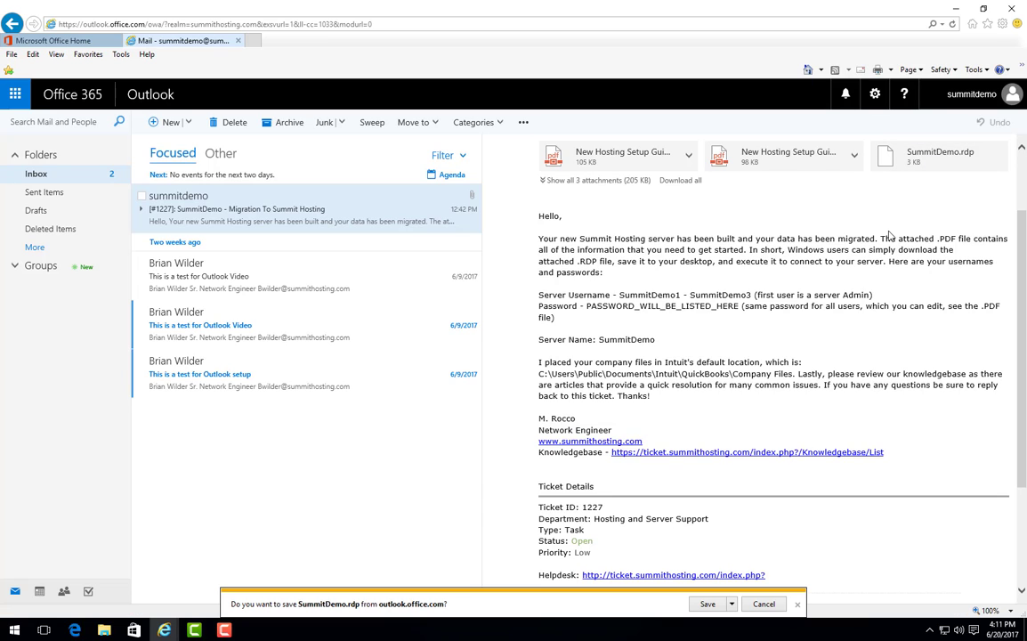
pyautogui.click(731, 604)
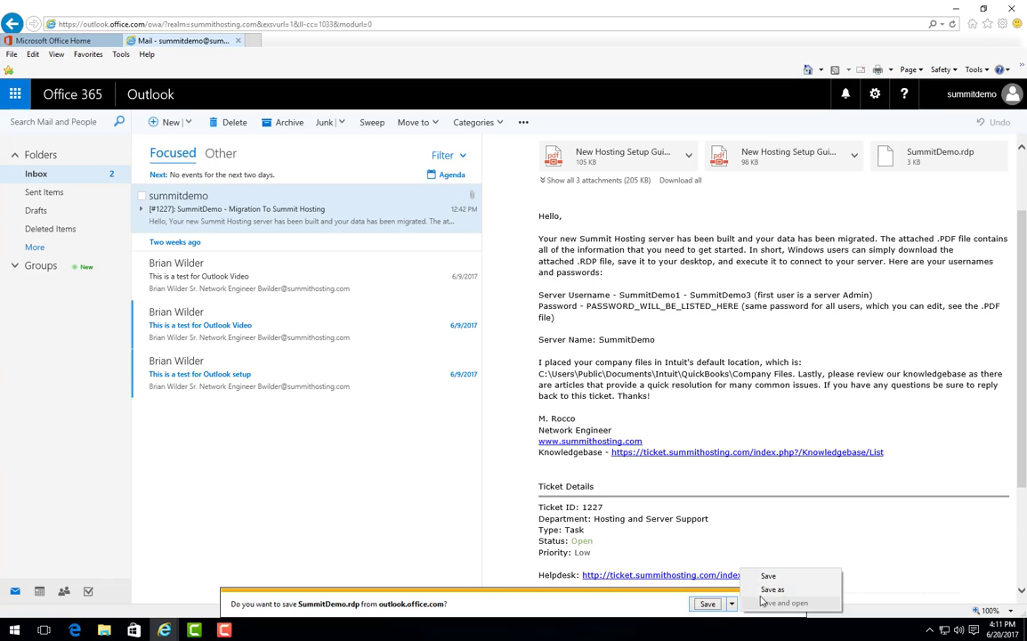
pyautogui.click(772, 589)
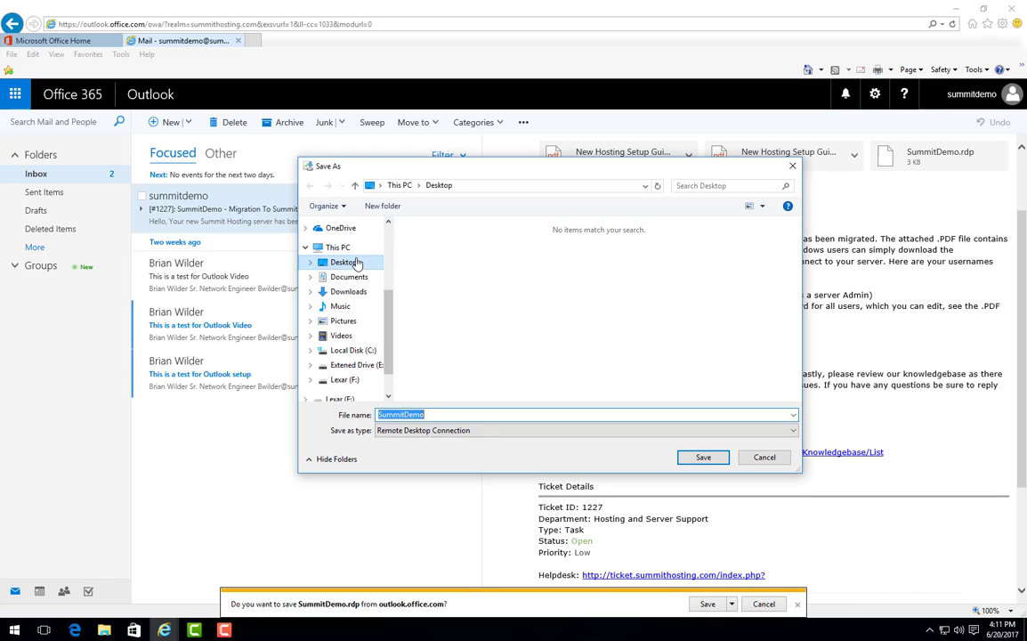
pyautogui.click(356, 263)
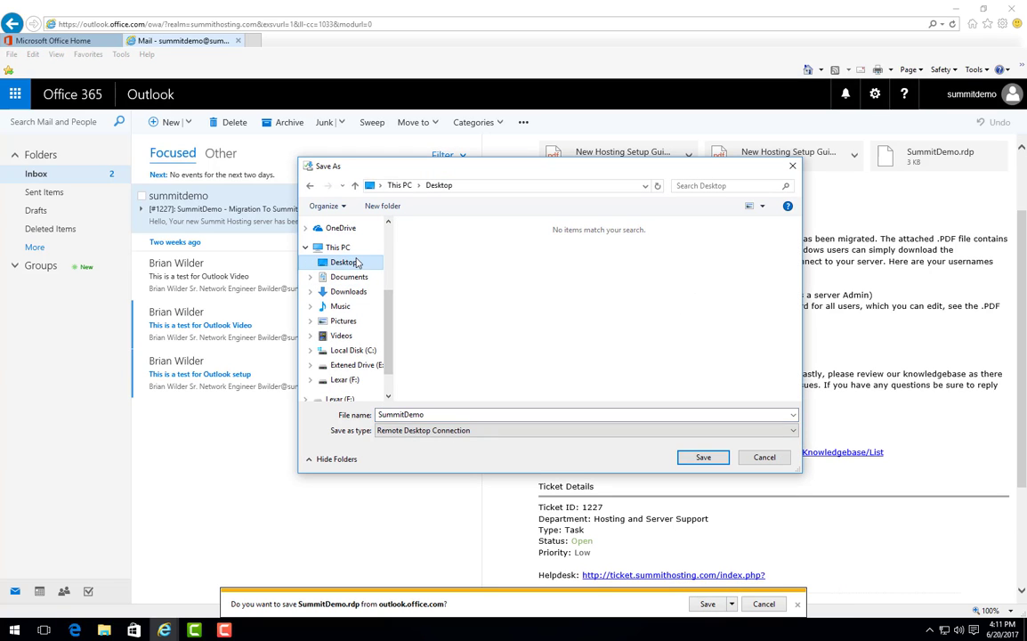
pyautogui.click(702, 457)
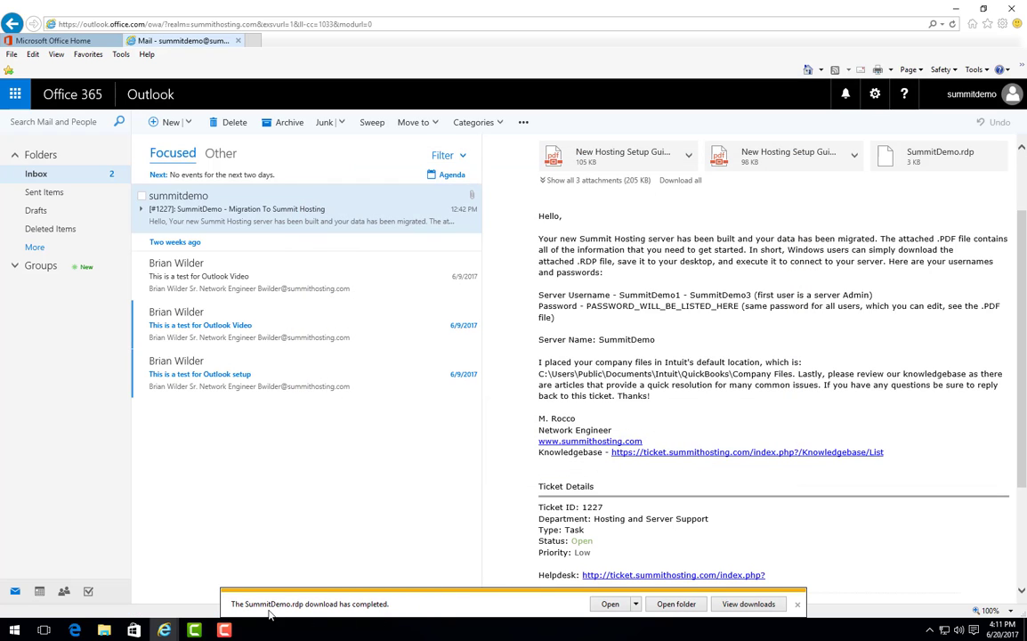
pyautogui.click(799, 606)
# Minimize the browser and move the SummitDemo.rdp icon to the middle of the desktop.
pyautogui.click(955, 9)
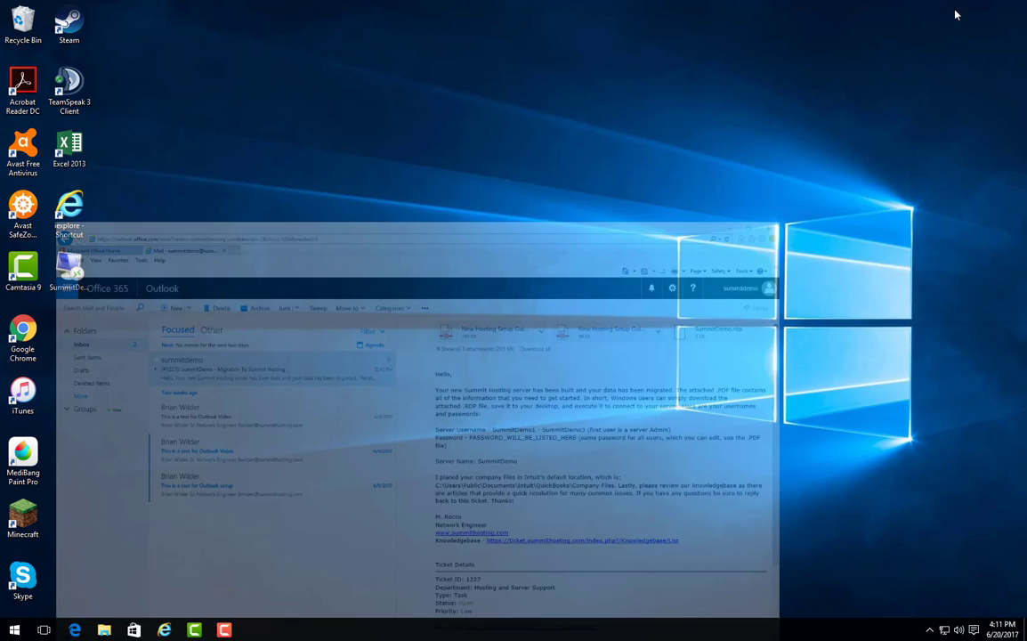
pyautogui.moveTo(69, 269); pyautogui.dragTo(487, 278)
pyautogui.rightClick(496, 299)
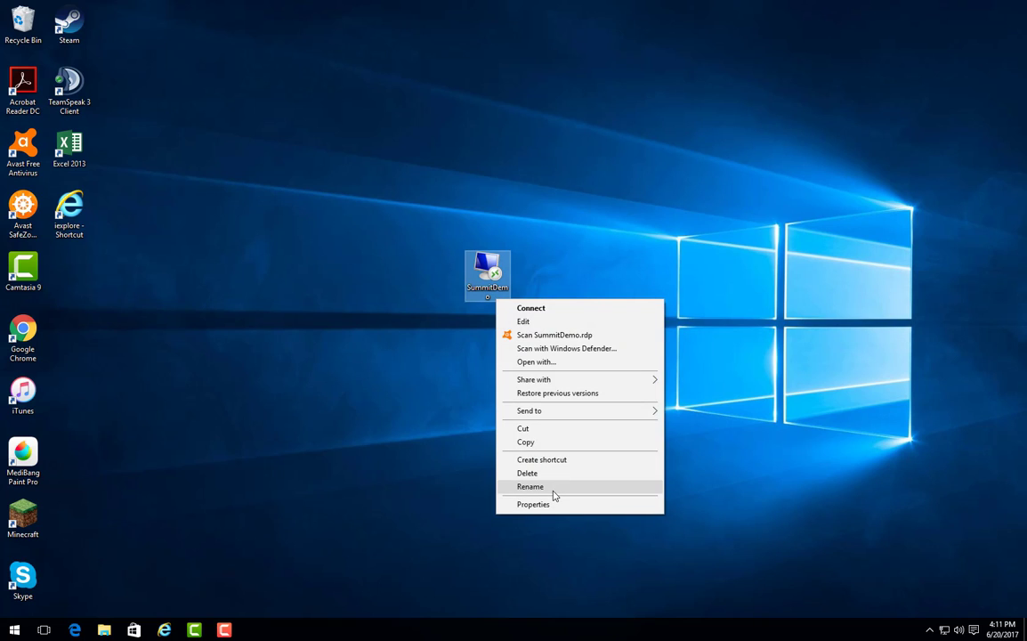
pyautogui.click(427, 486)
pyautogui.rightClick(504, 302)
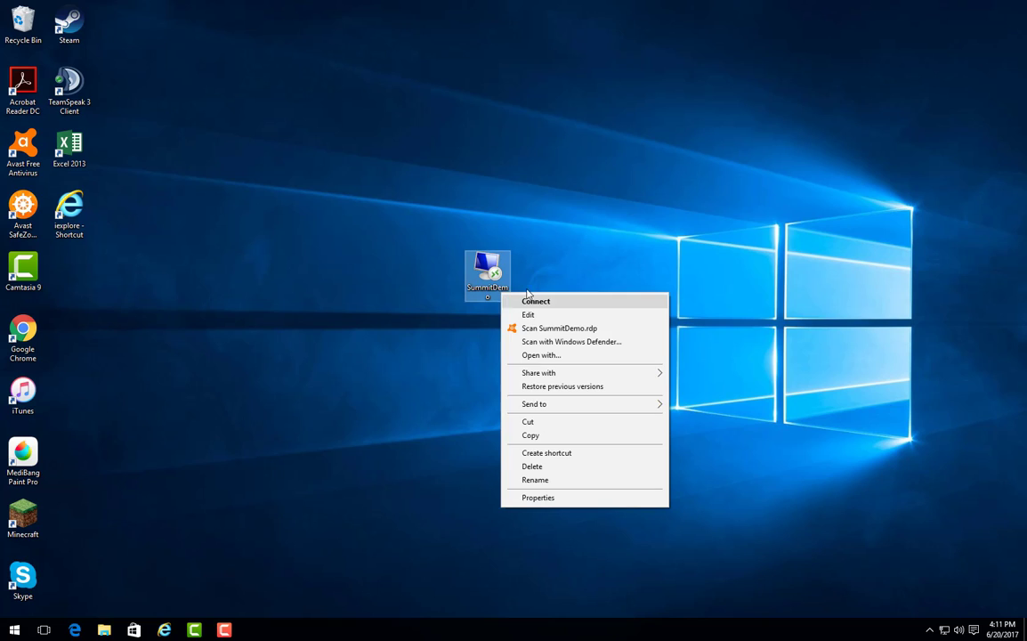
pyautogui.click(552, 264)
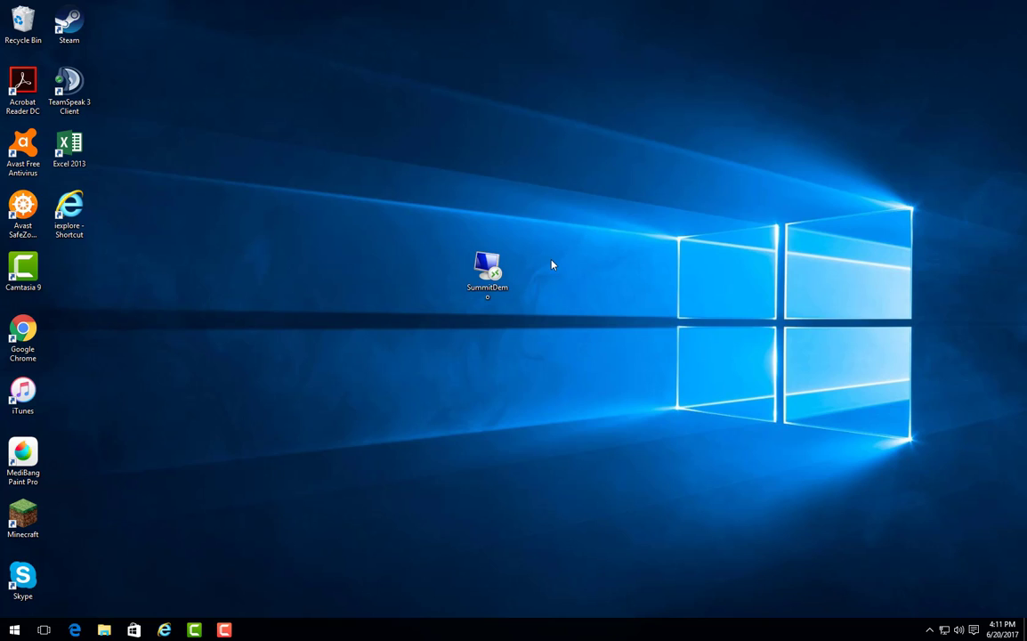
# Launch SummitDemo.rdp and enter the server user name and password.
pyautogui.doubleClick(495, 291)
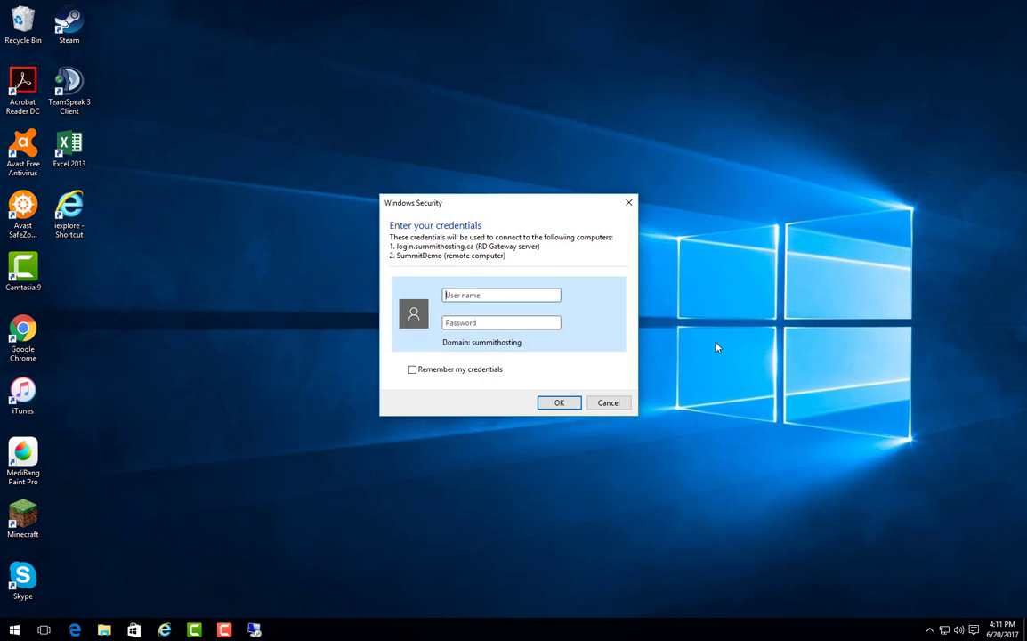
pyautogui.write('stevek')
pyautogui.press('Tab')
pyautogui.write('*********')
# Confirm the Windows Security credentials and connect to the SummitDemo server.
pyautogui.click(559, 403)
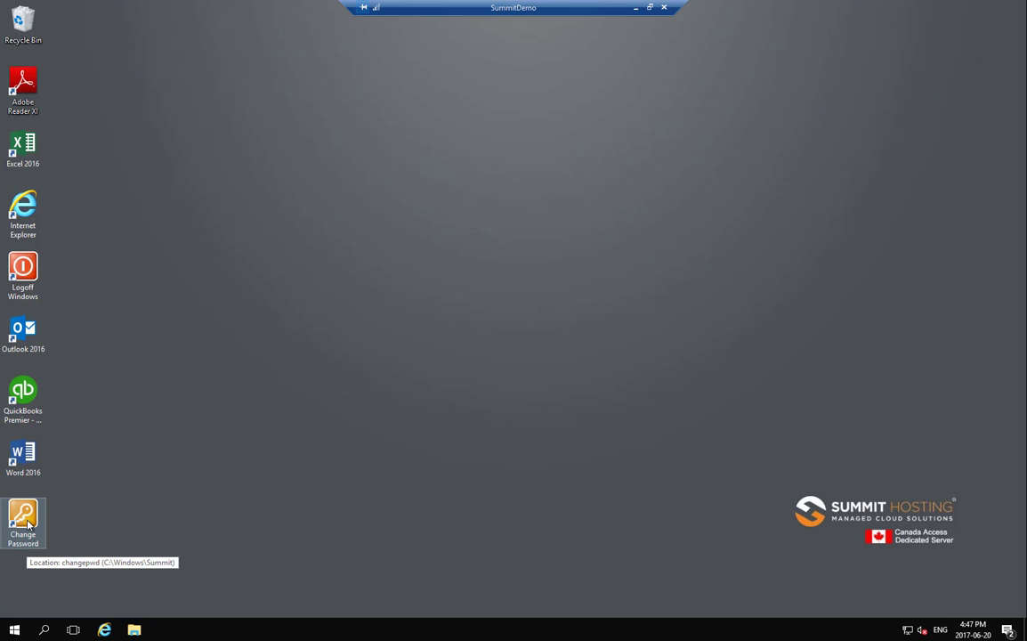
# Run the server's Change Password shortcut, then cancel the Change a password screen.
pyautogui.click(28, 526)
pyautogui.doubleClick(27, 526)
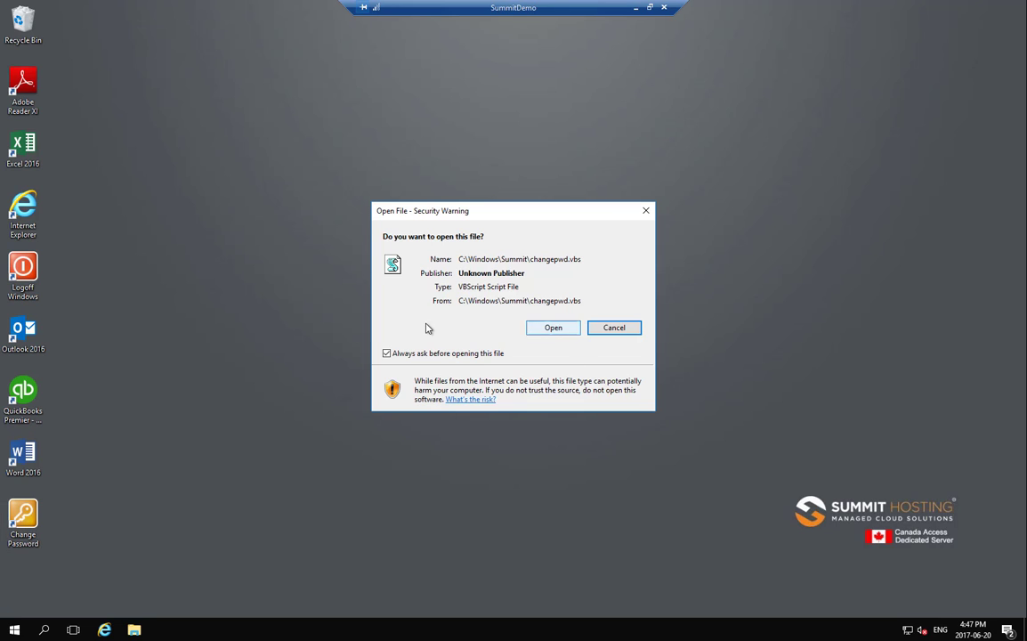
pyautogui.click(540, 333)
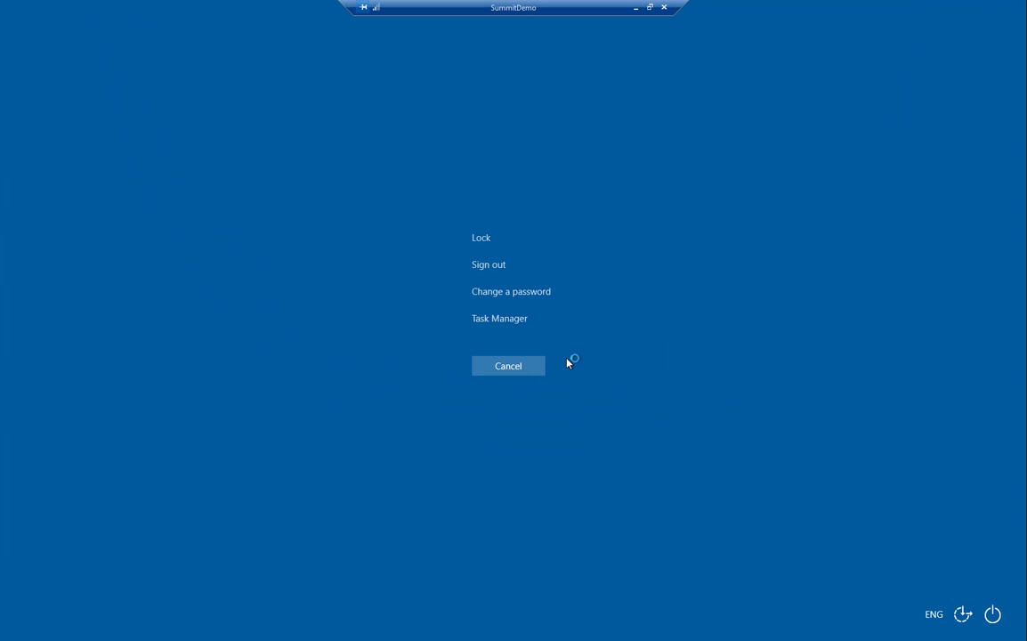
pyautogui.click(515, 293)
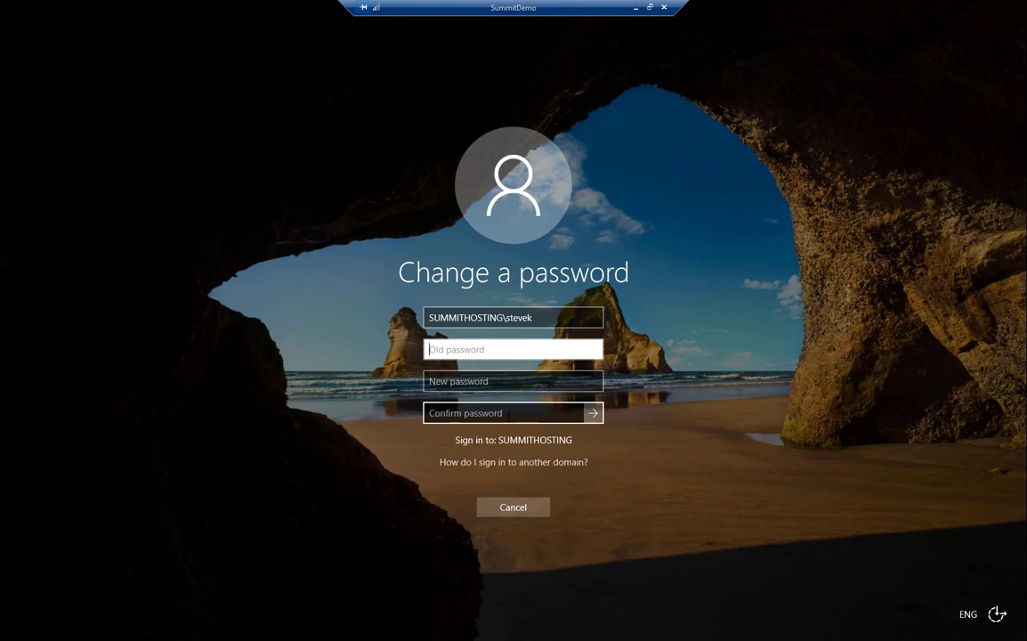
pyautogui.click(532, 514)
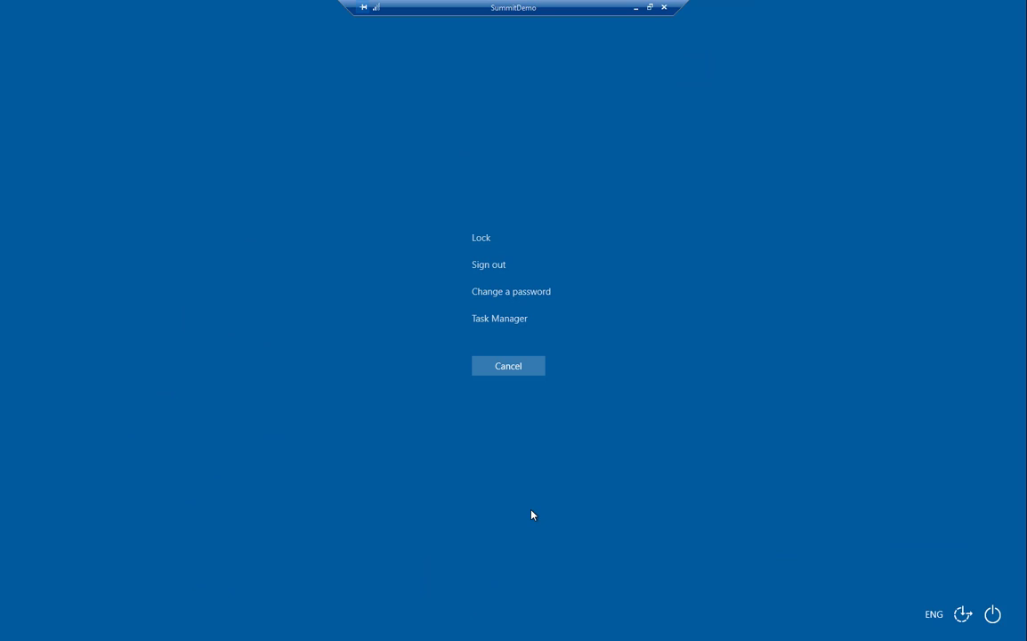
# Dismiss the security options screen and log off using the Logoff desktop shortcut.
pyautogui.click(504, 368)
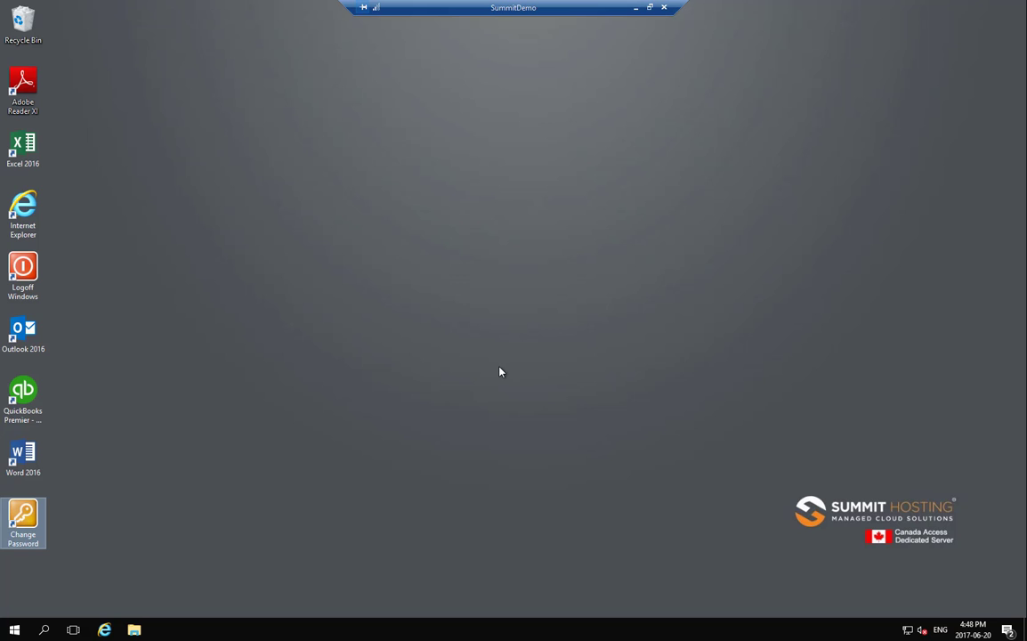
pyautogui.click(28, 270)
pyautogui.doubleClick(28, 270)
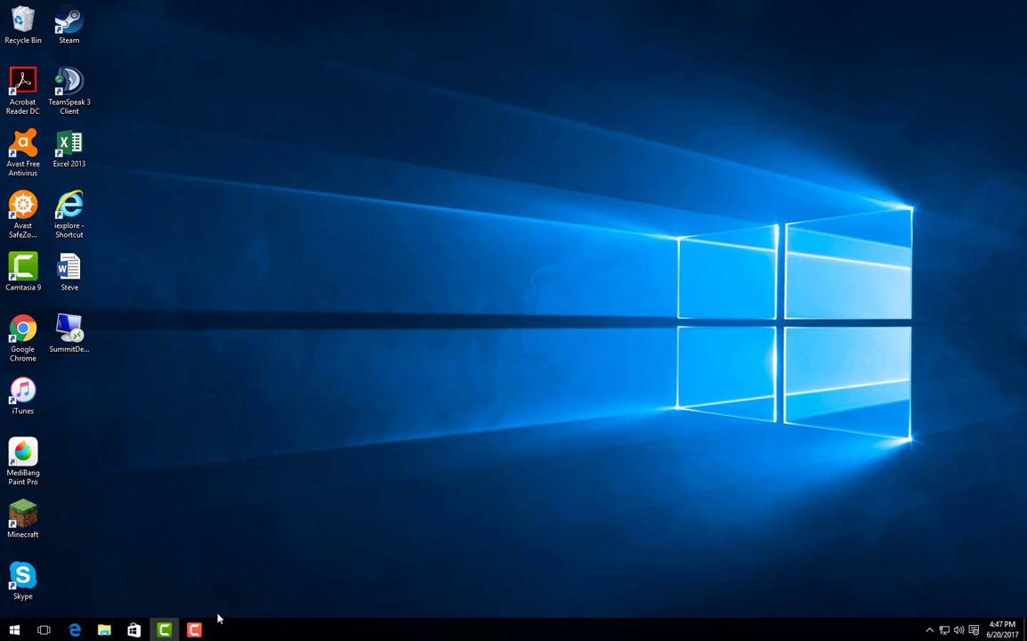
# Relaunch SummitDemo, enter the user name and password, tick Remember my credentials, and connect.
pyautogui.click(195, 630)
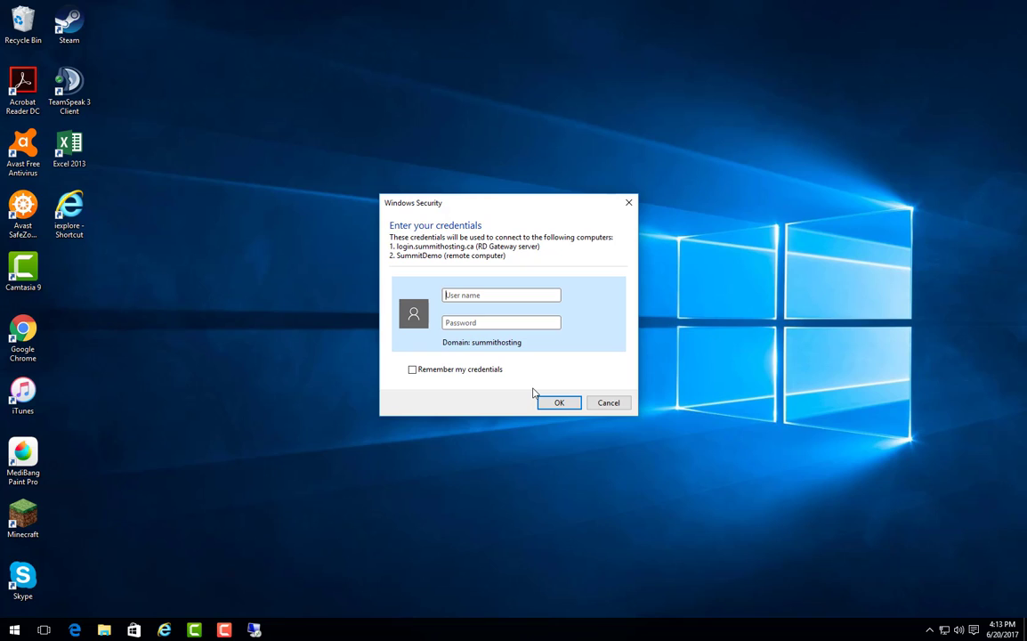
pyautogui.write('stevek*********')
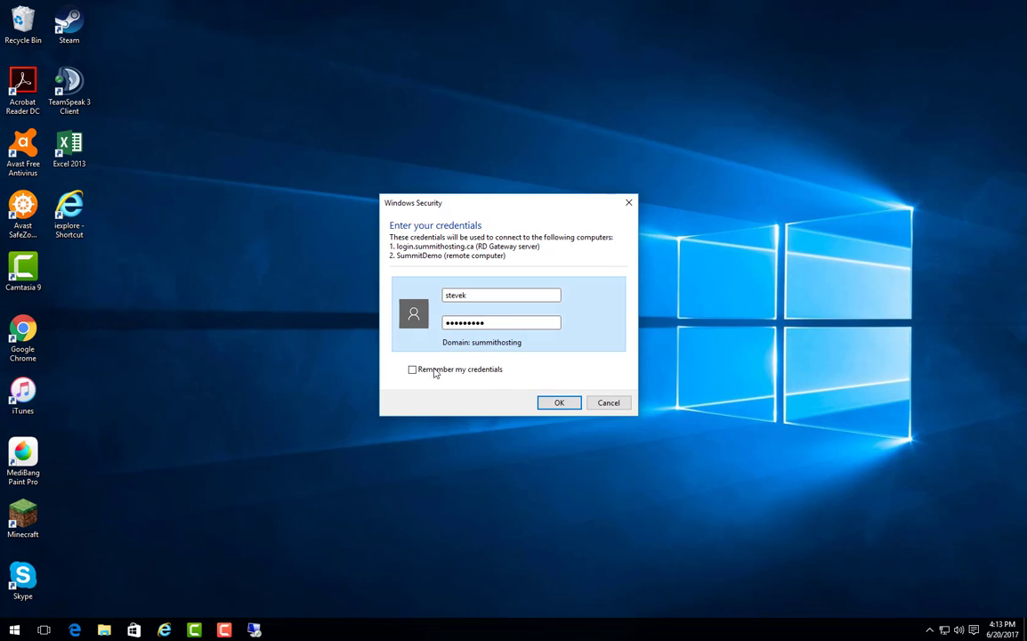
pyautogui.click(414, 371)
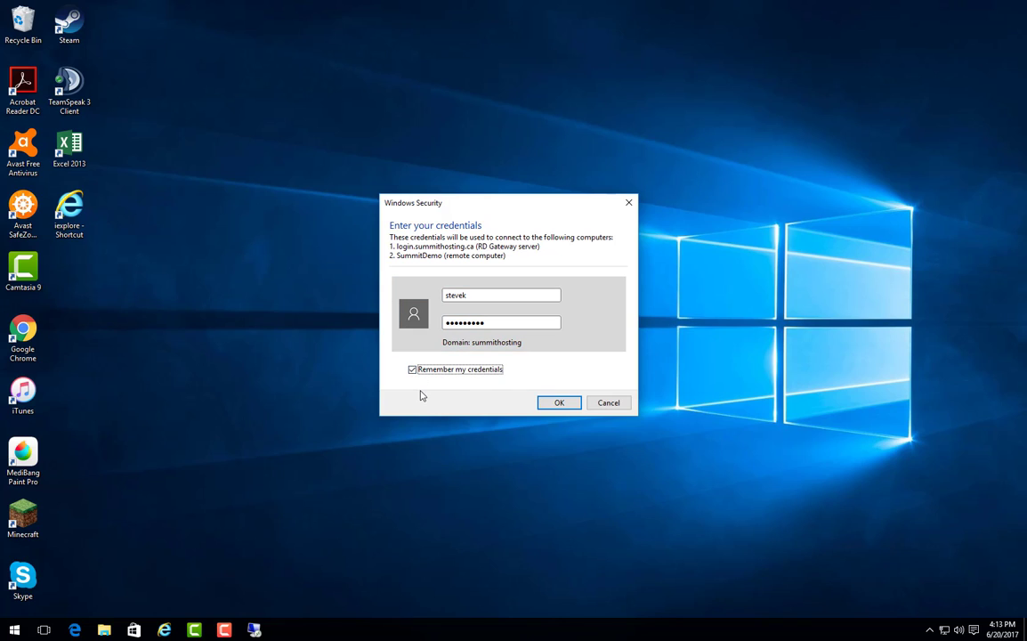
pyautogui.click(559, 403)
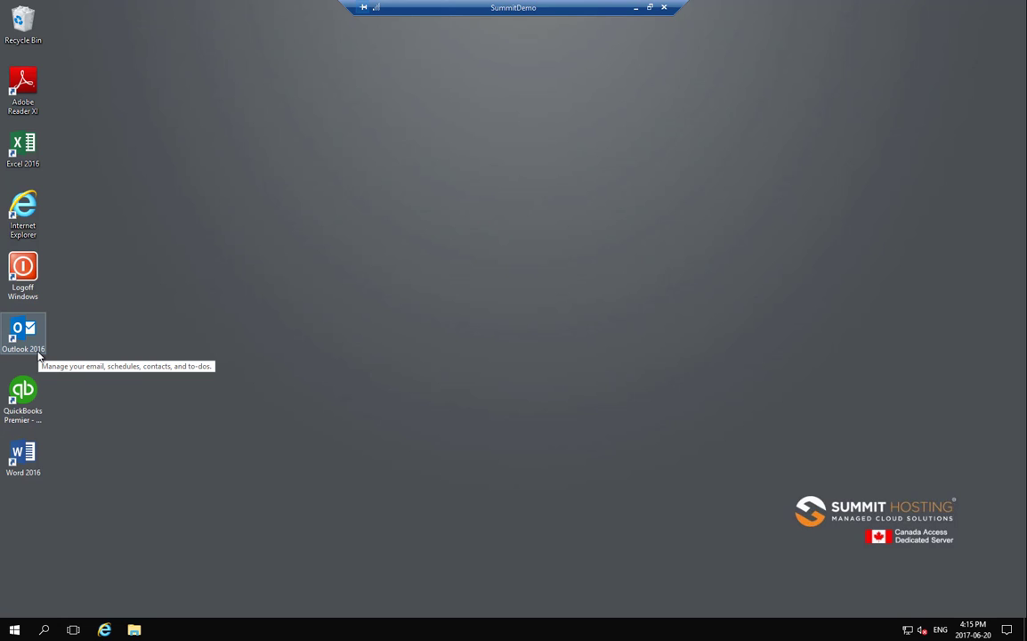
# Launch Outlook 2016 on the server and go past the welcome pages to Auto Account Setup.
pyautogui.doubleClick(29, 343)
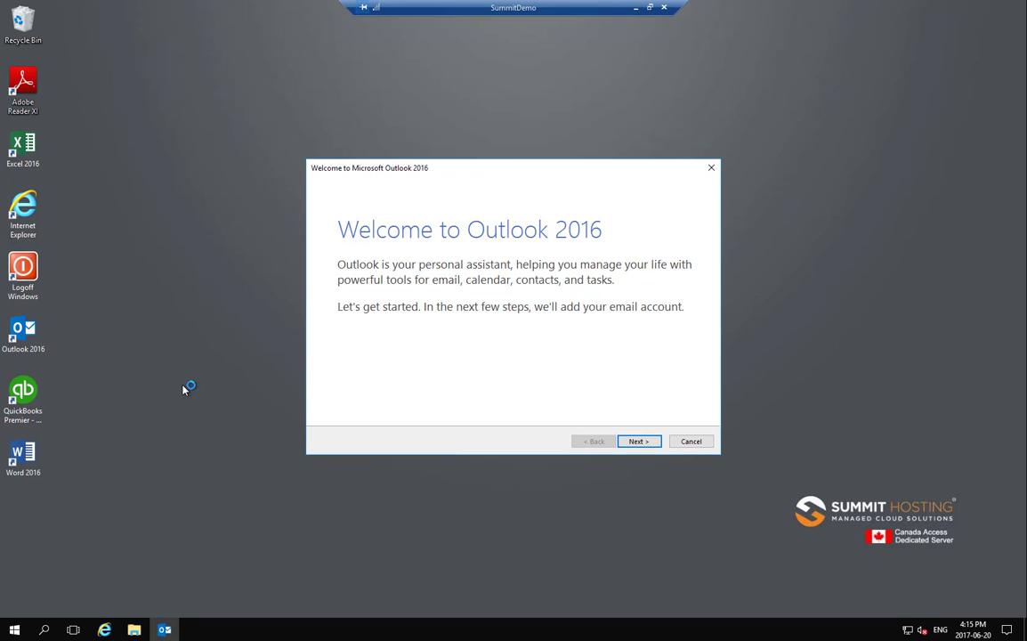
pyautogui.click(638, 443)
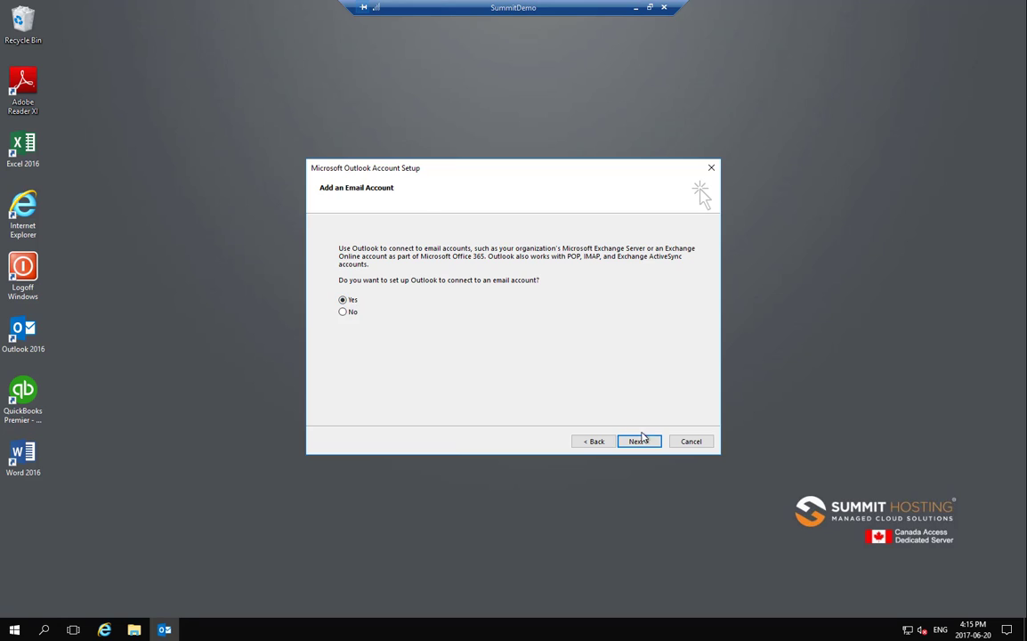
pyautogui.click(643, 442)
pyautogui.click(408, 277)
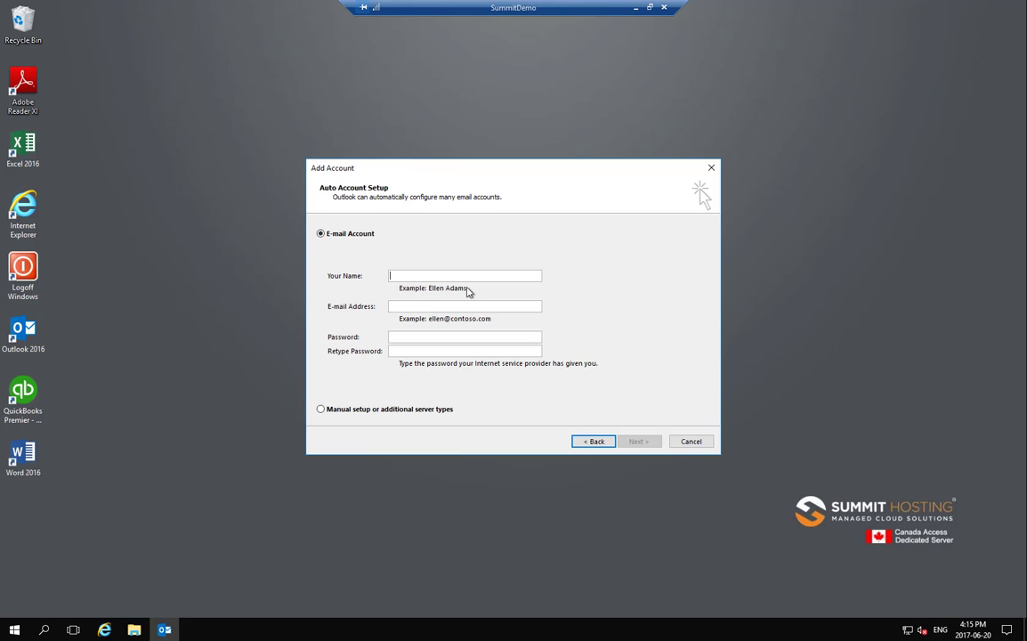
# Enter the account's display name, e-mail address and password twice, then start auto configuration.
pyautogui.write('Summit Demo')
pyautogui.click(413, 307)
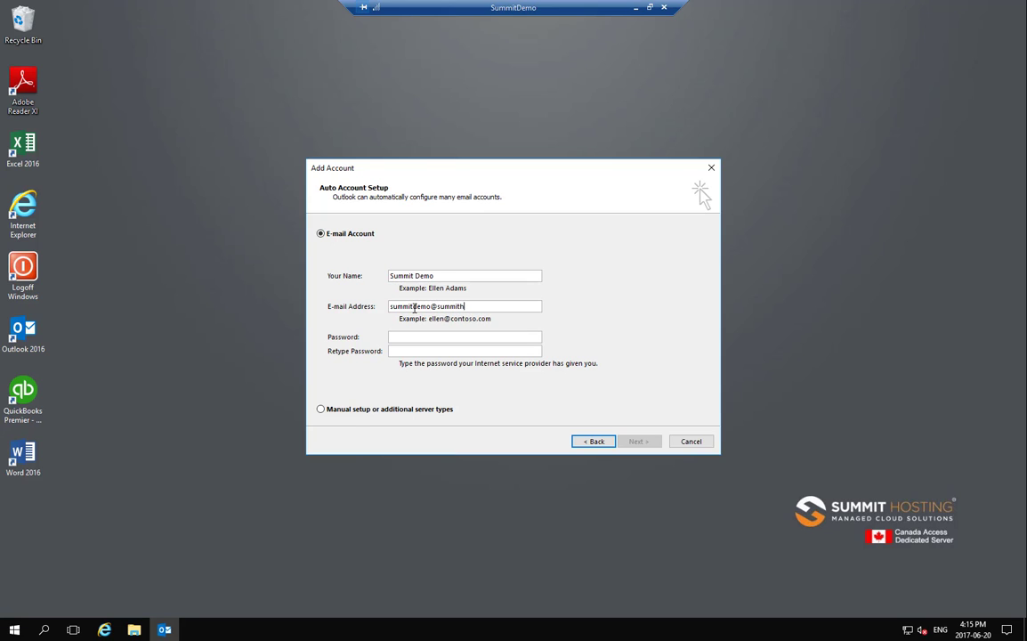
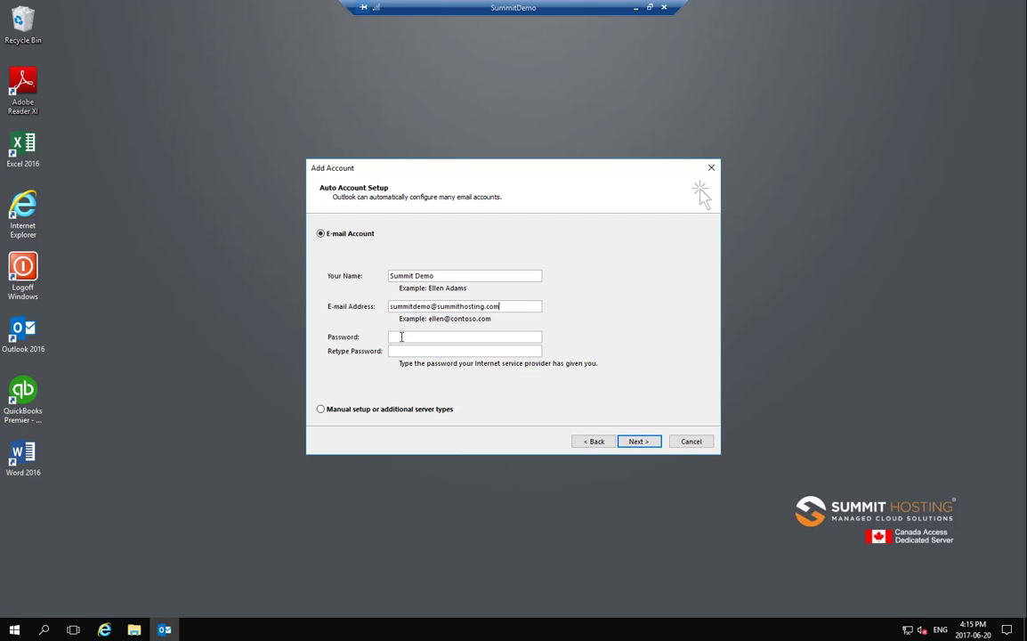
pyautogui.click(401, 336)
pyautogui.write('*********')
pyautogui.hotkey('shift', 'Tab')
pyautogui.write('******************')
pyautogui.click(648, 444)
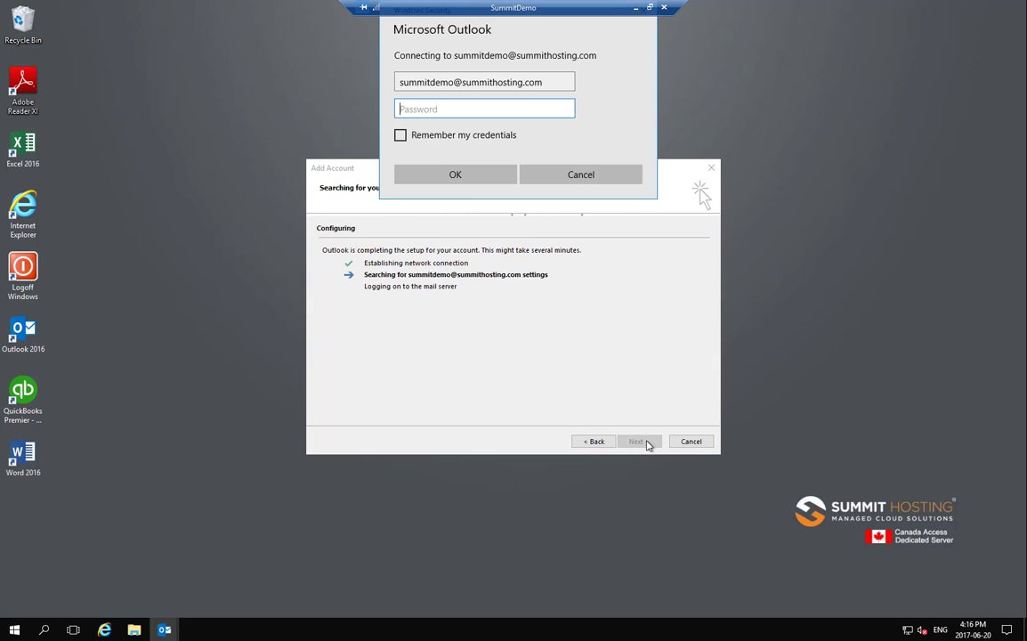
# Supply the mail password with Remember checked, finish setup, and pick Install updates only.
pyautogui.write('•••••••••')
pyautogui.click(401, 137)
pyautogui.click(465, 176)
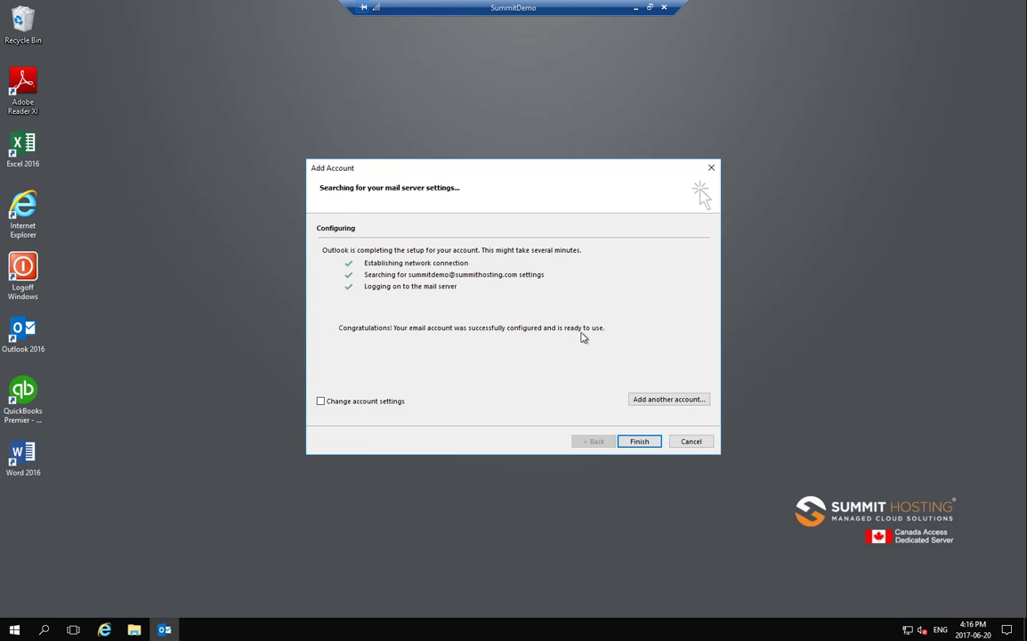
pyautogui.click(648, 443)
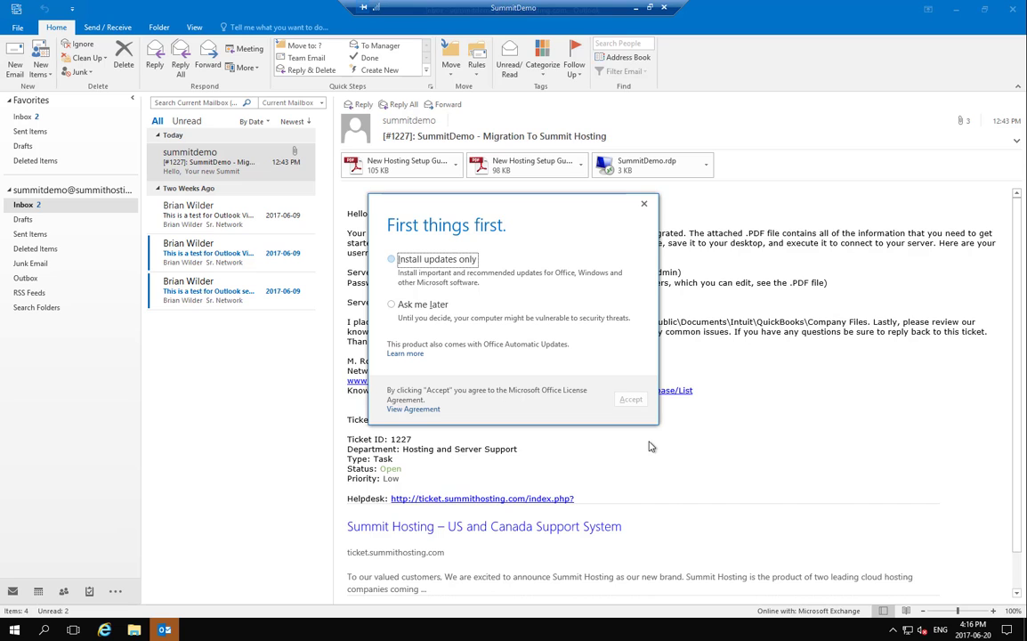
pyautogui.click(391, 260)
# Accept the Install updates only choice for Office.
pyautogui.click(631, 400)
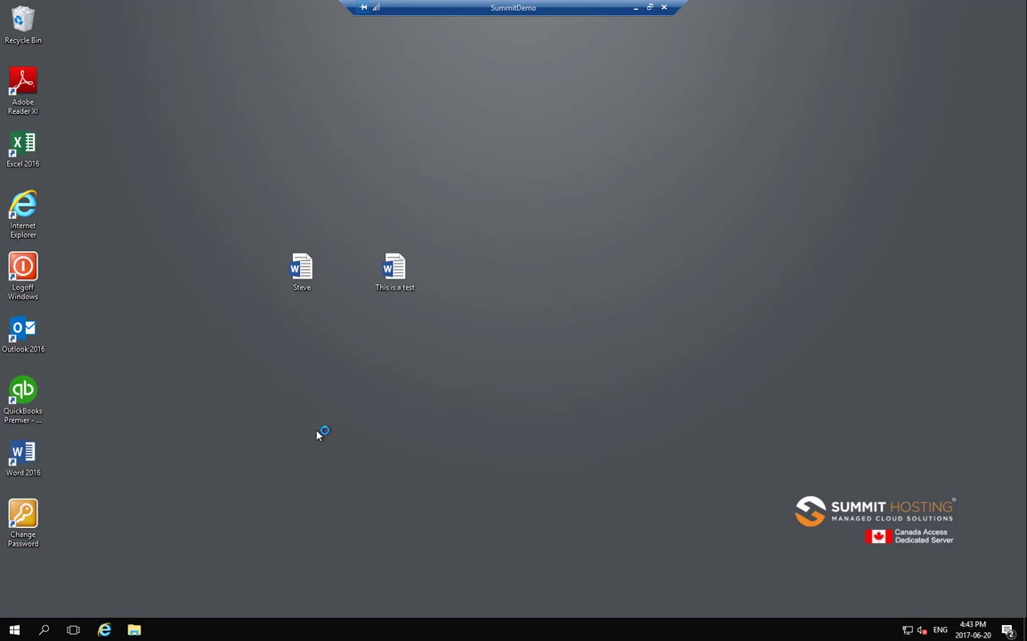
# Open 'This is a test' in Word, close Document Recovery, and minimize Word.
pyautogui.doubleClick(410, 289)
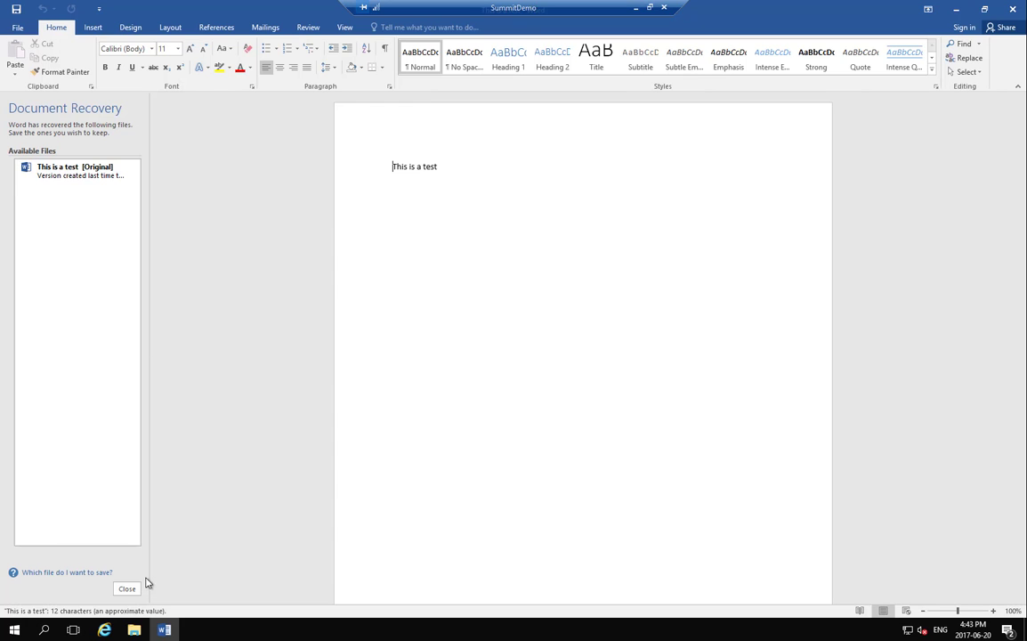
pyautogui.click(127, 588)
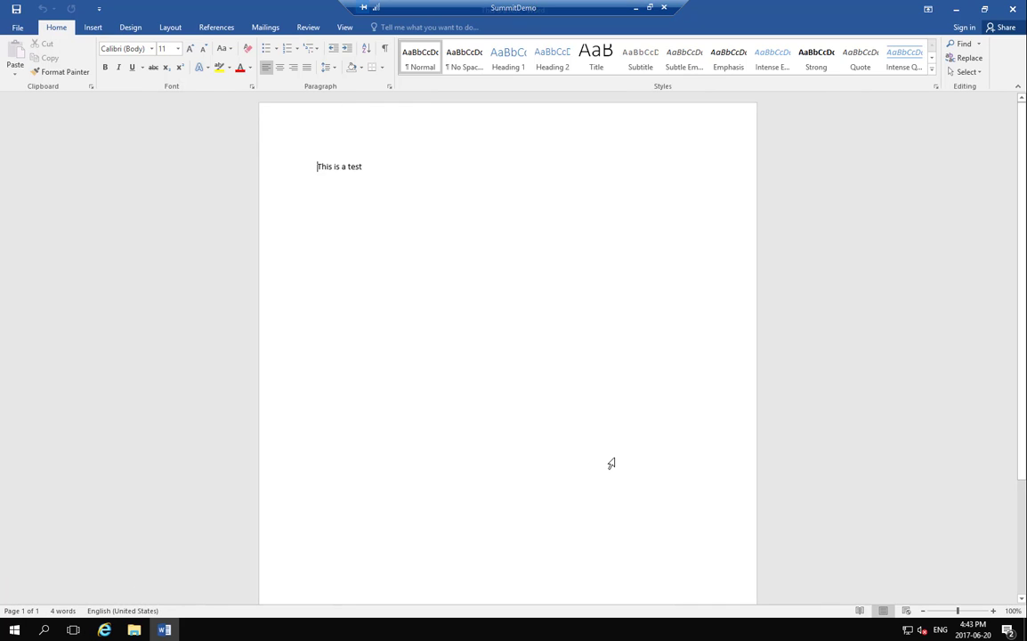
pyautogui.click(957, 10)
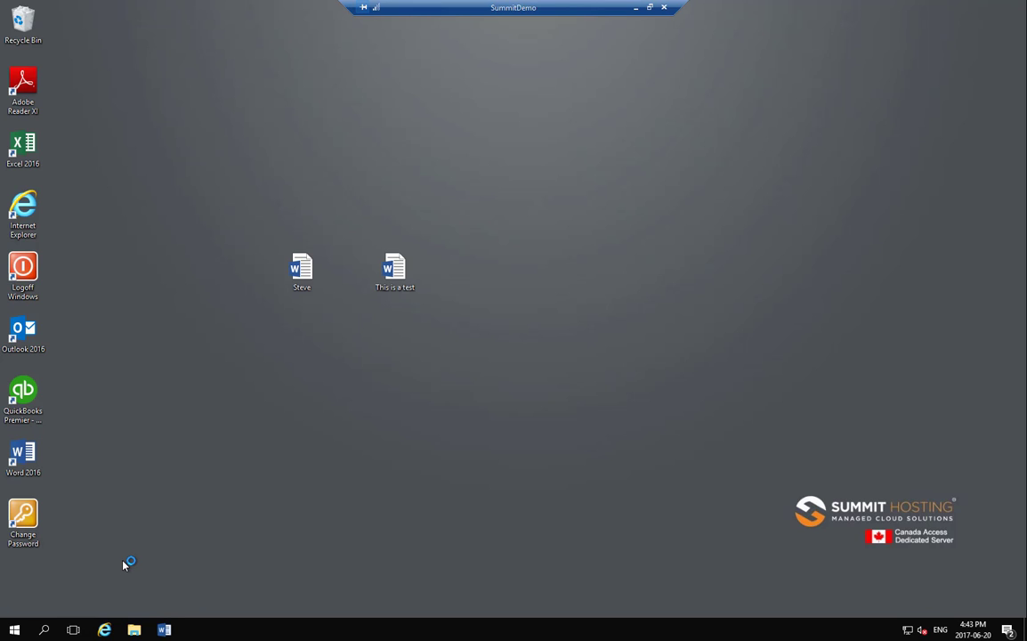
# Use Change Password's security screen to open Task Manager and end Microsoft Word.
pyautogui.doubleClick(24, 523)
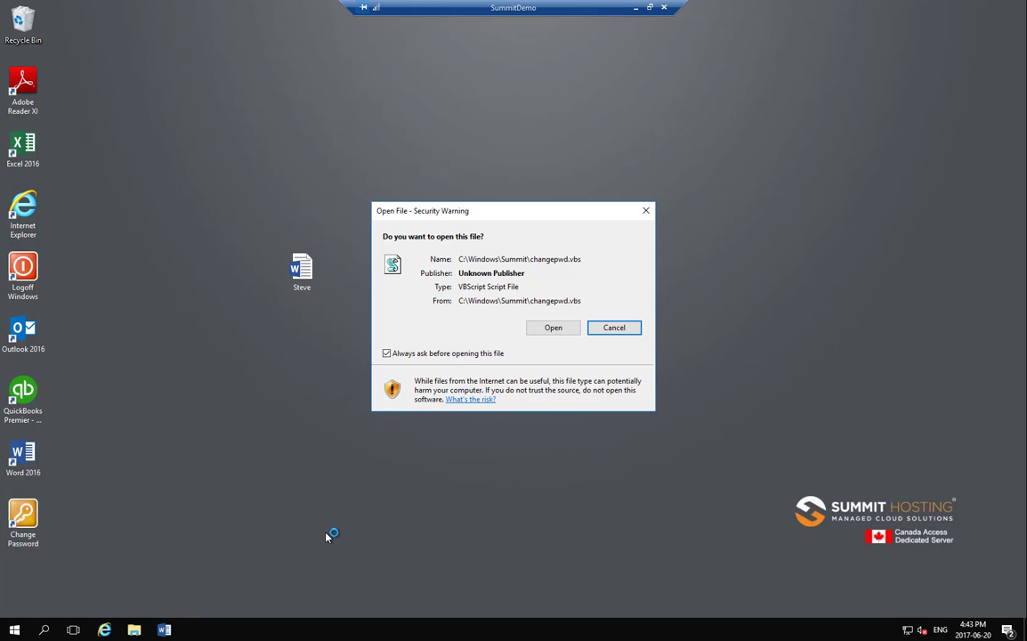
pyautogui.click(554, 330)
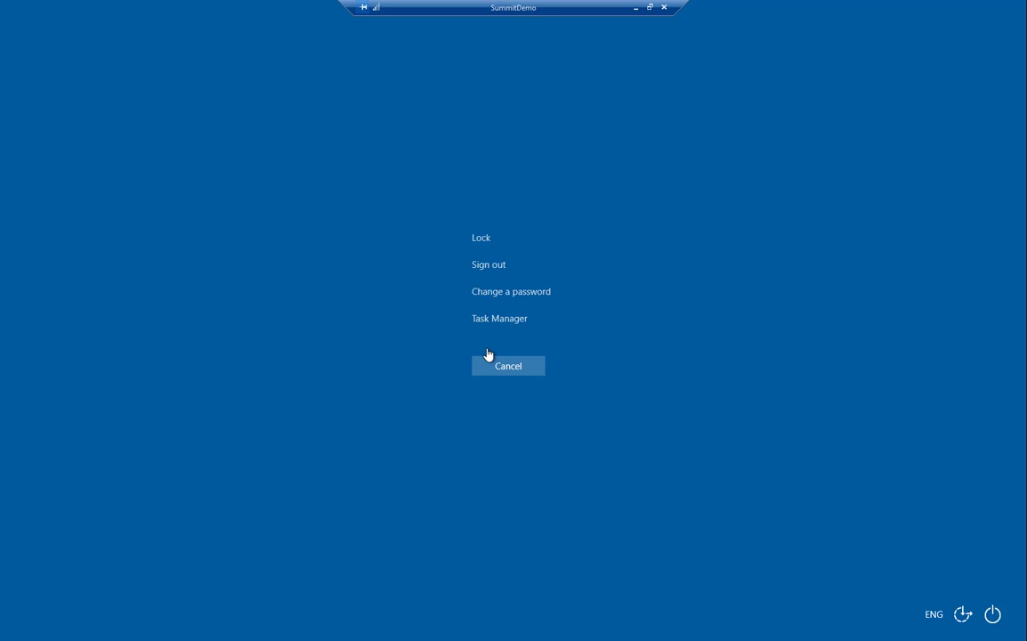
pyautogui.click(488, 319)
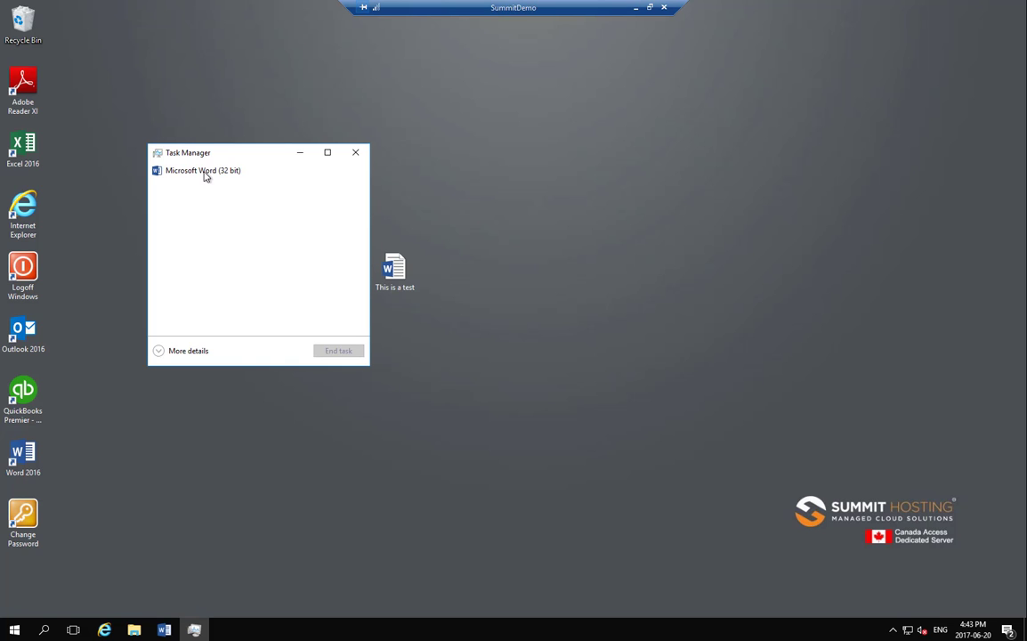
pyautogui.click(204, 172)
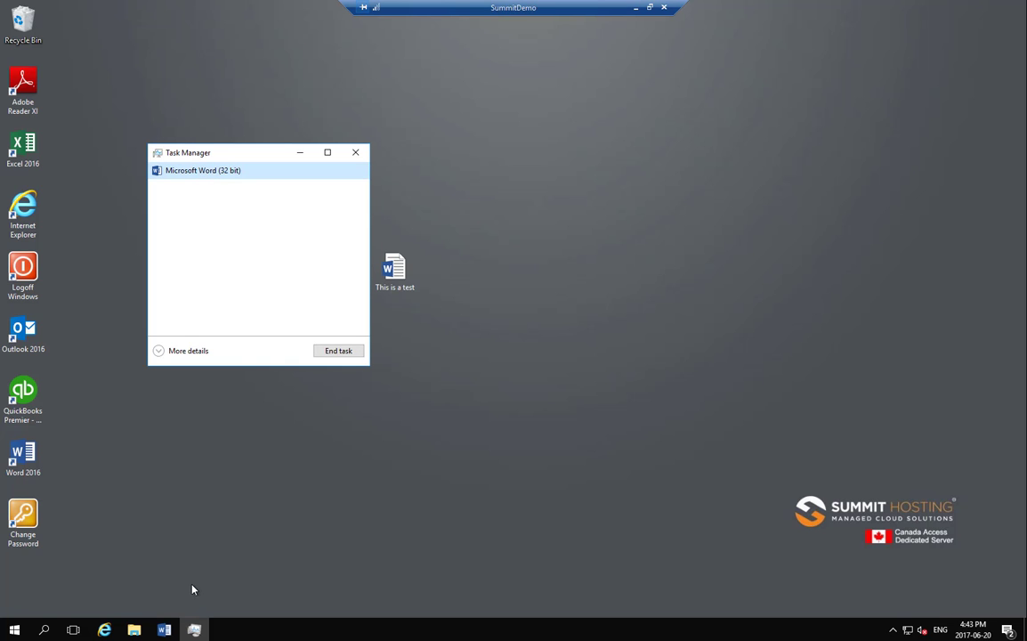
pyautogui.moveTo(166, 632)
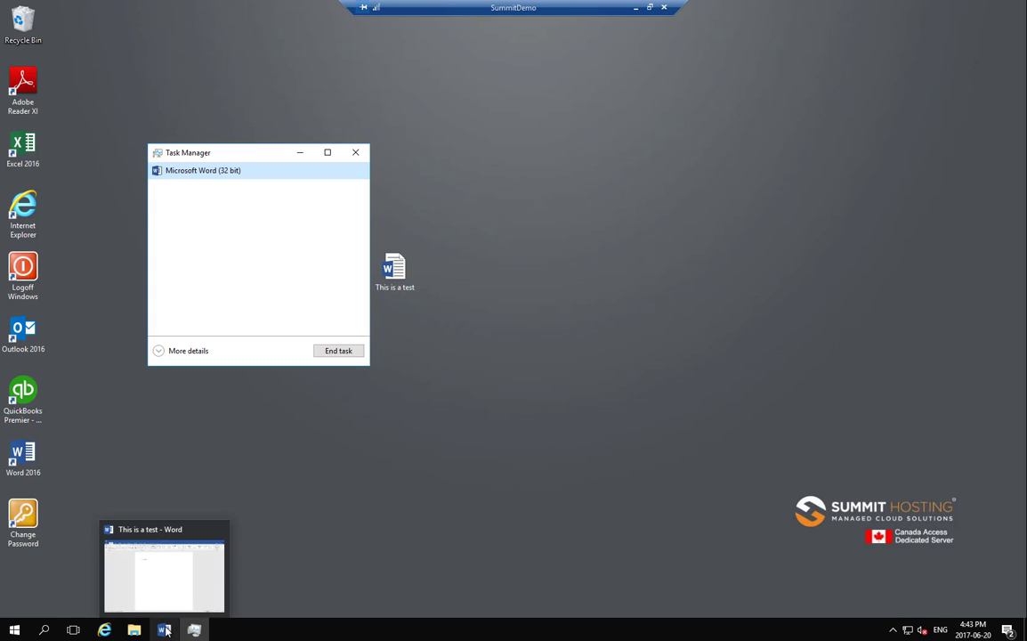
pyautogui.click(338, 351)
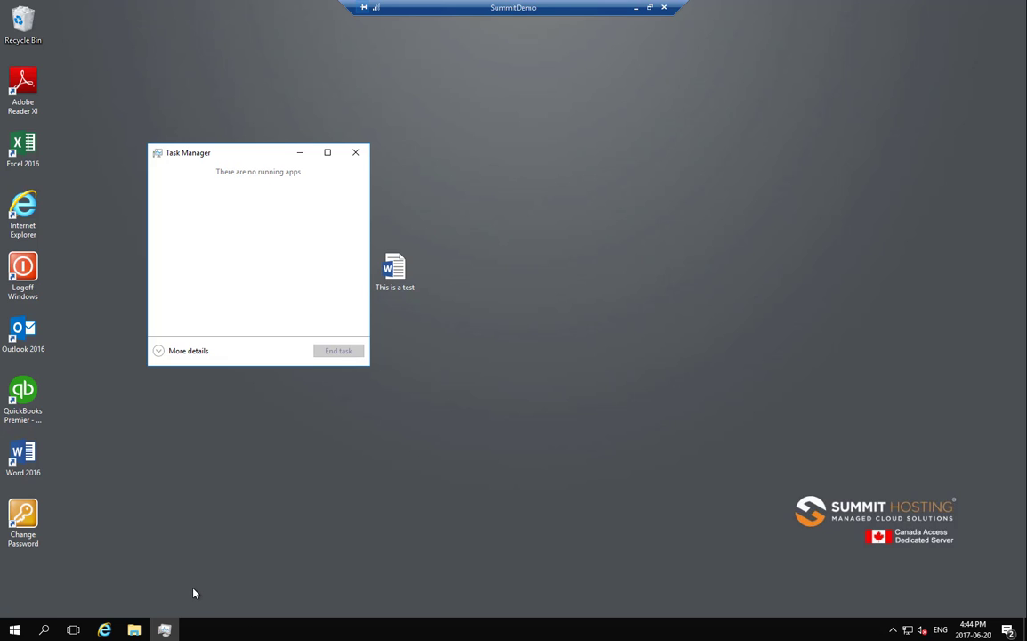
pyautogui.click(354, 155)
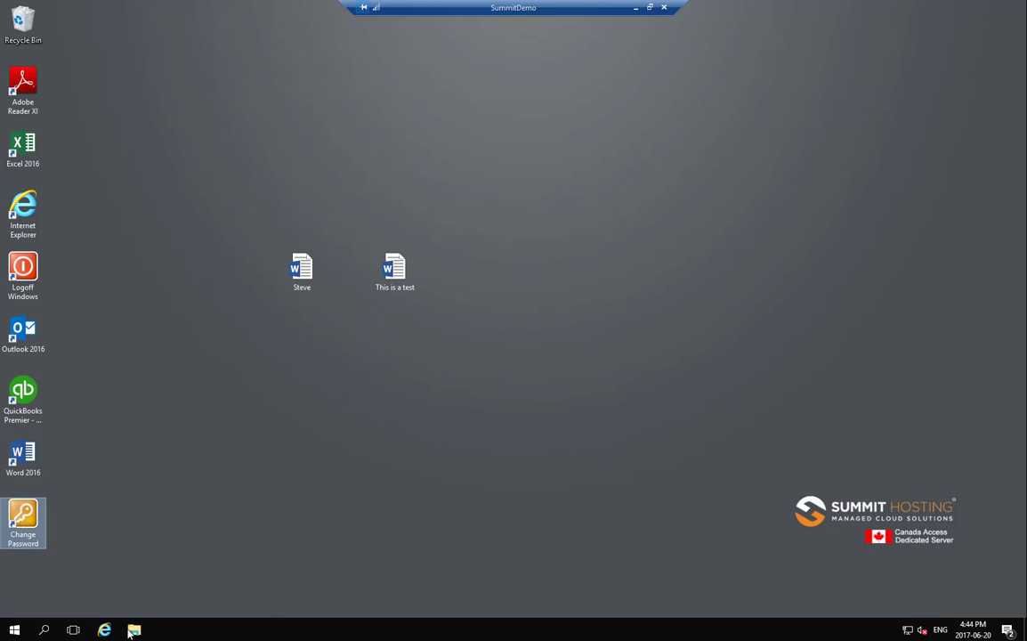
# Run Logoff Windows on the SummitDemo desktop to end the remote session.
pyautogui.doubleClick(34, 277)
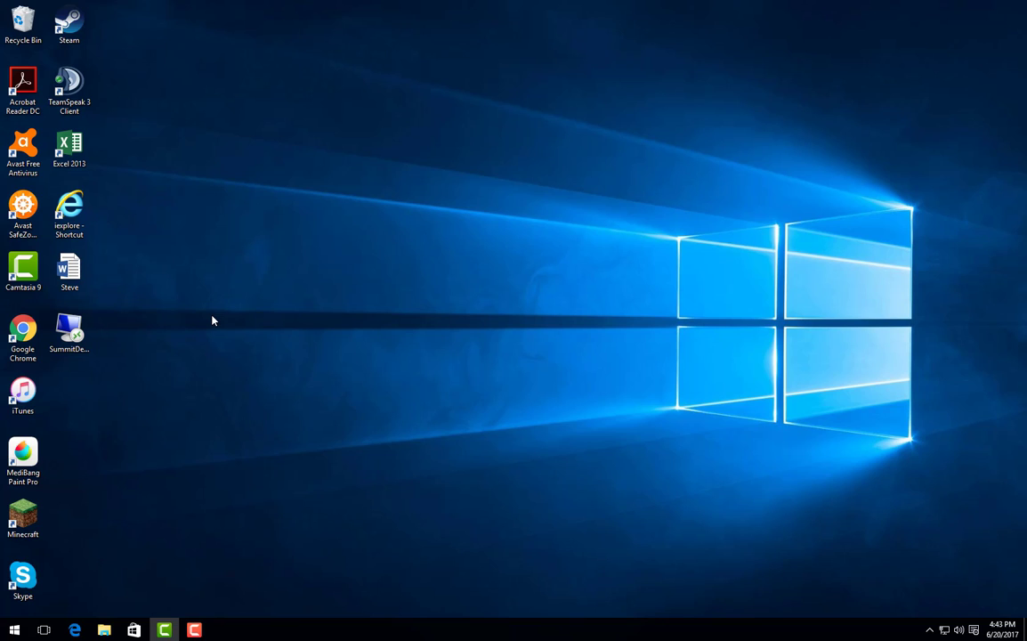
pyautogui.click(194, 629)
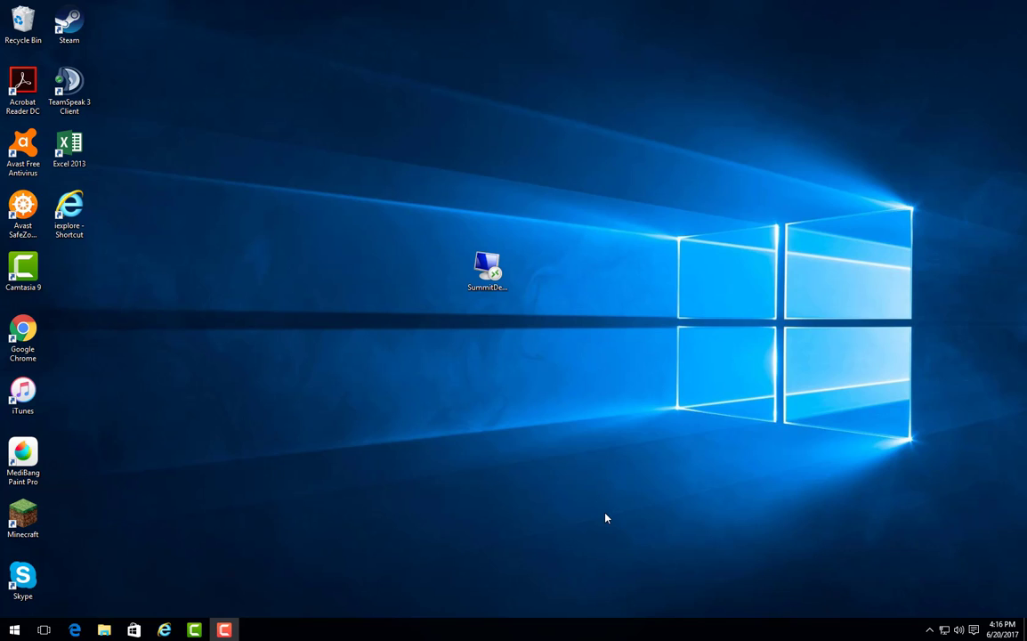
# Reconnect using the SummitDemo .rdp shortcut on the local desktop.
pyautogui.doubleClick(489, 281)
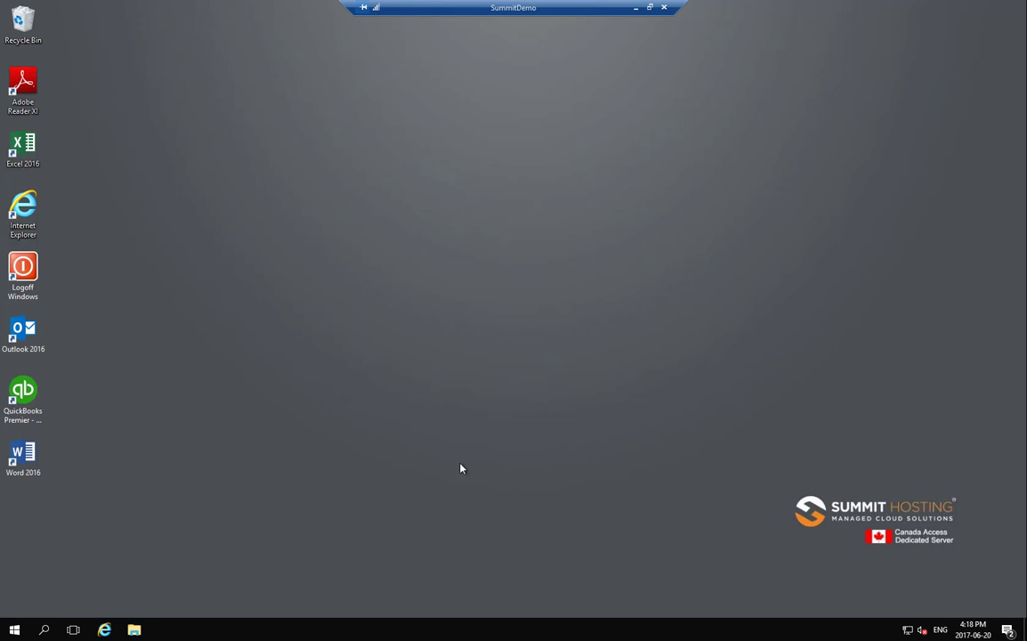
# Start Word on the server and type 'This is a test' into a new blank document.
pyautogui.doubleClick(23, 455)
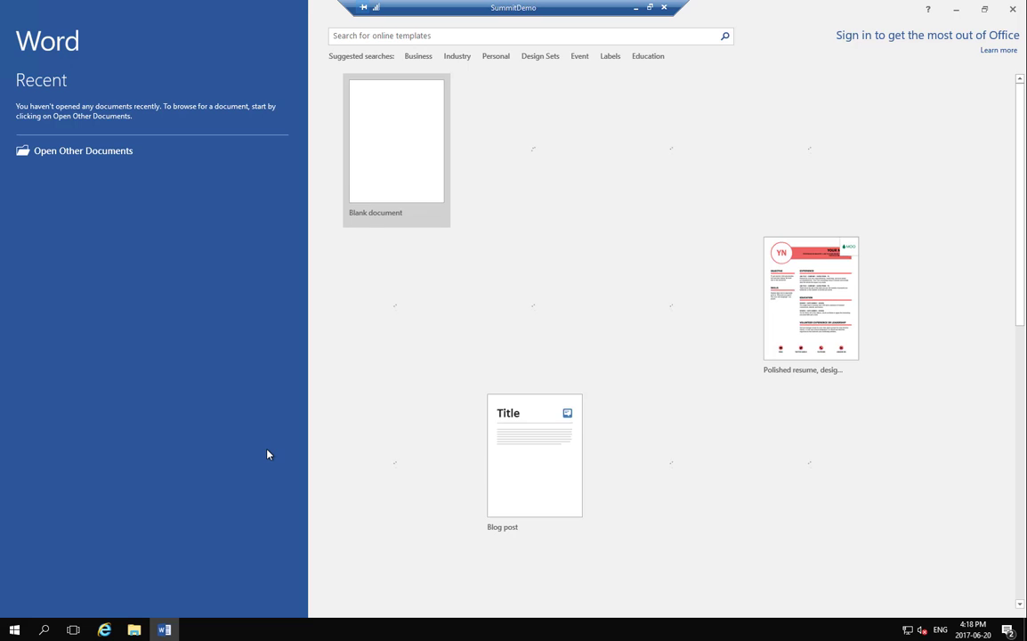
pyautogui.click(450, 222)
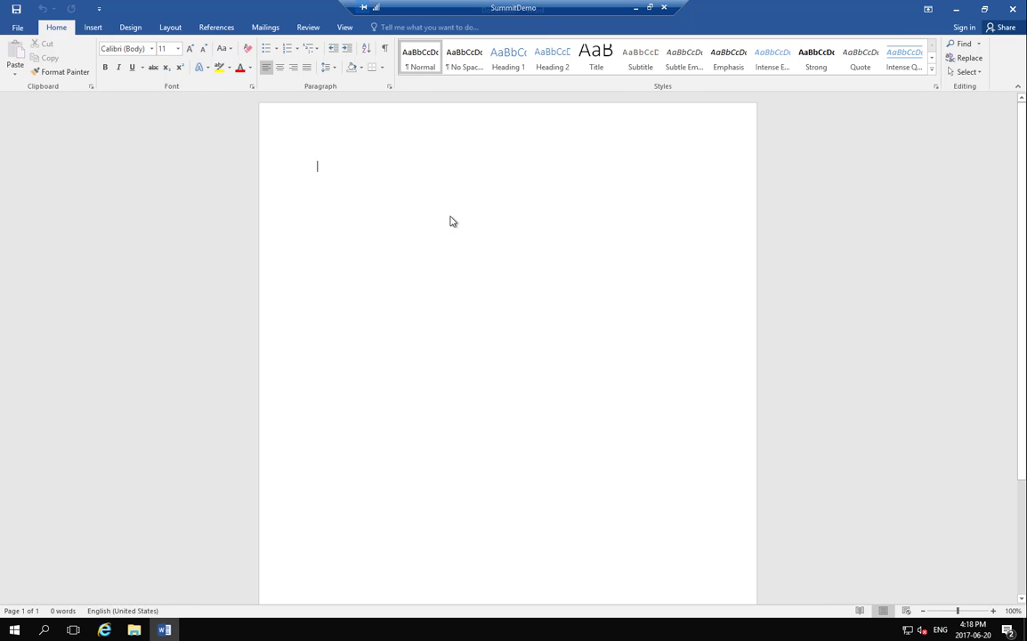
pyautogui.write('This ')
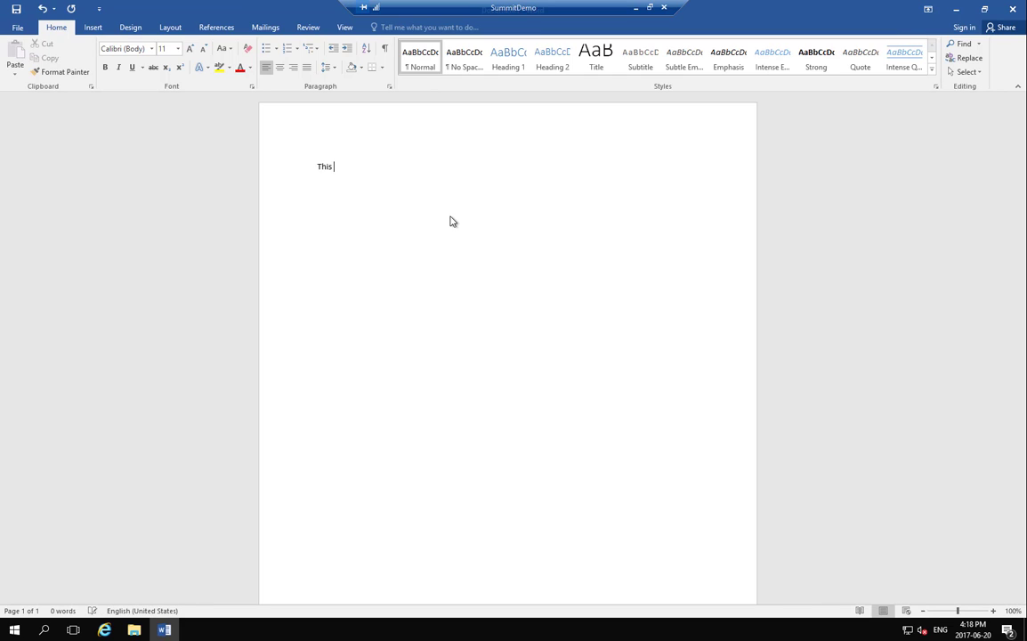
pyautogui.write('is a test')
# Save the document to the server Desktop as 'This is a test' and close Word.
pyautogui.click(17, 28)
pyautogui.click(34, 150)
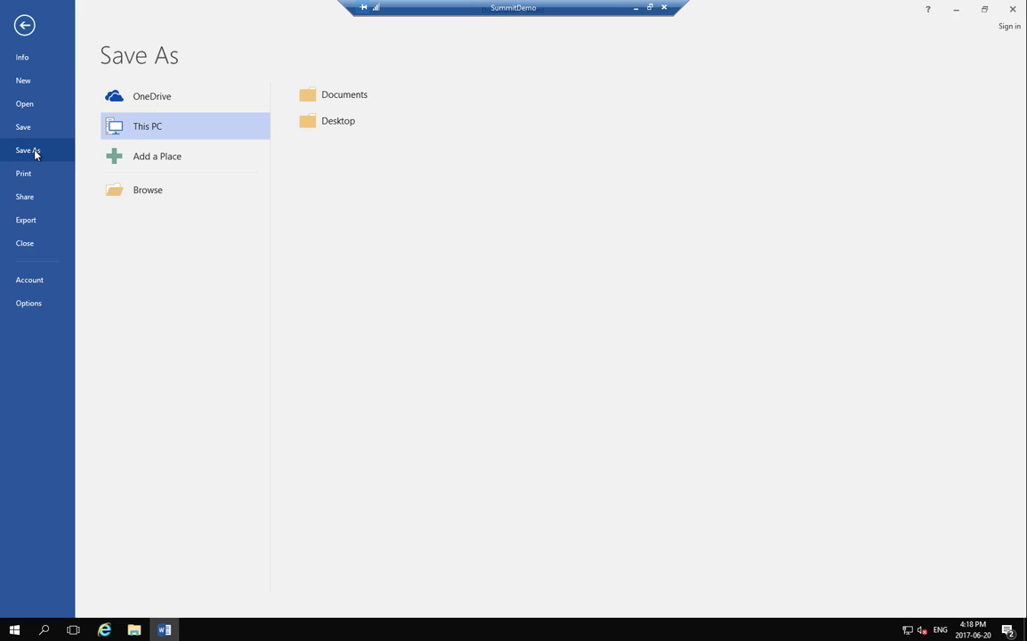
pyautogui.click(330, 123)
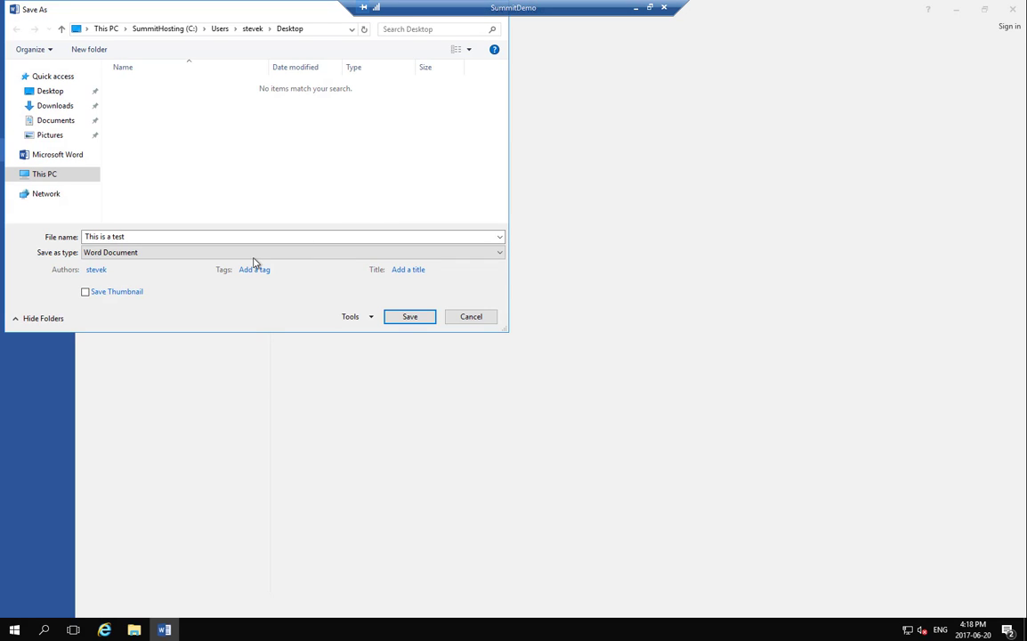
pyautogui.click(408, 317)
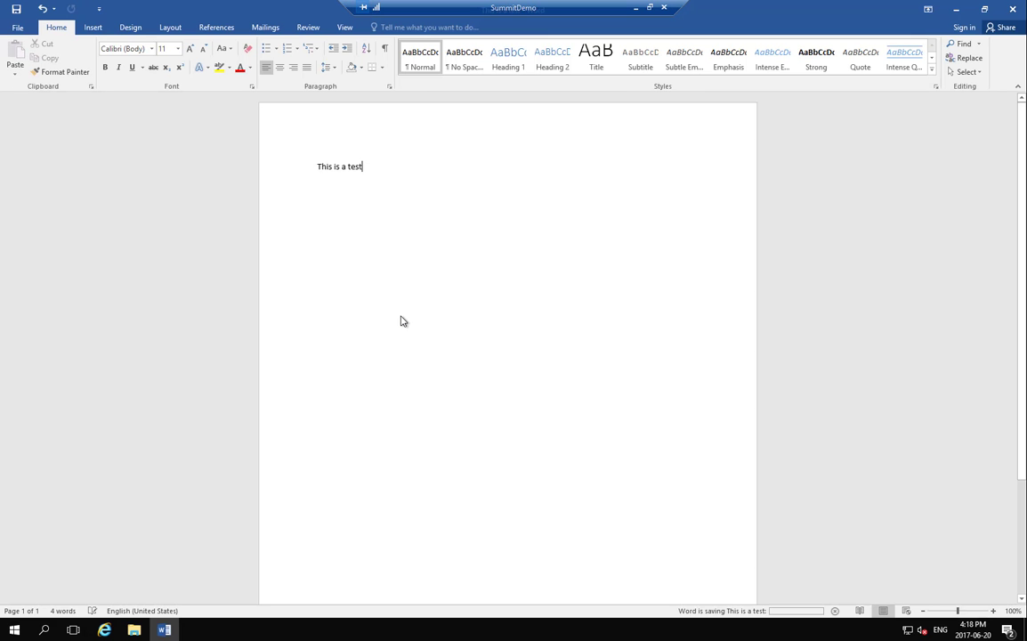
pyautogui.click(1014, 10)
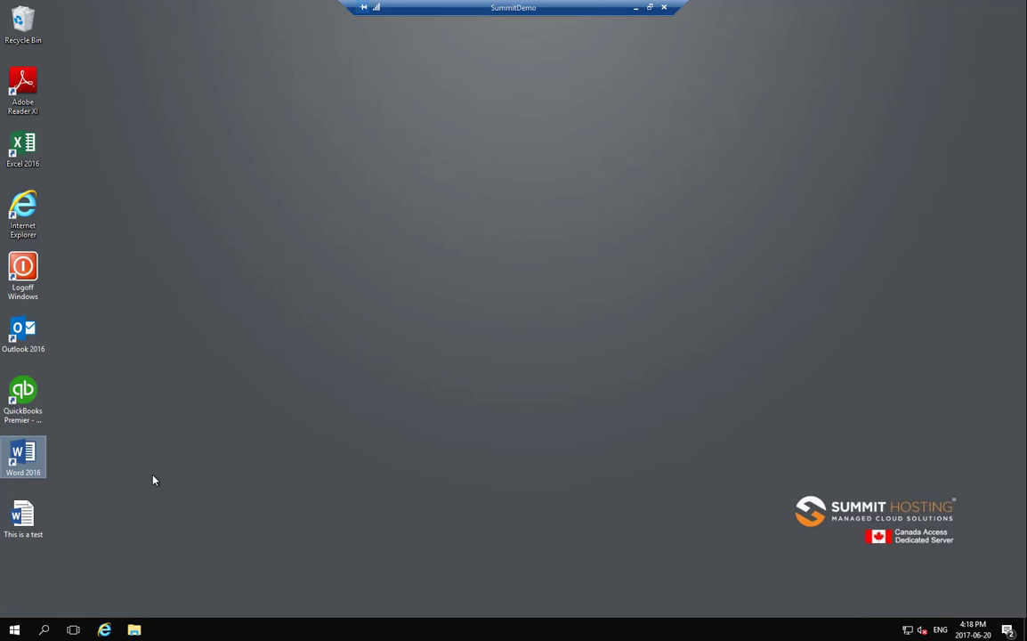
# Move 'This is a test' to mid-desktop, copy it, and minimize the remote session.
pyautogui.moveTo(23, 514); pyautogui.dragTo(395, 277)
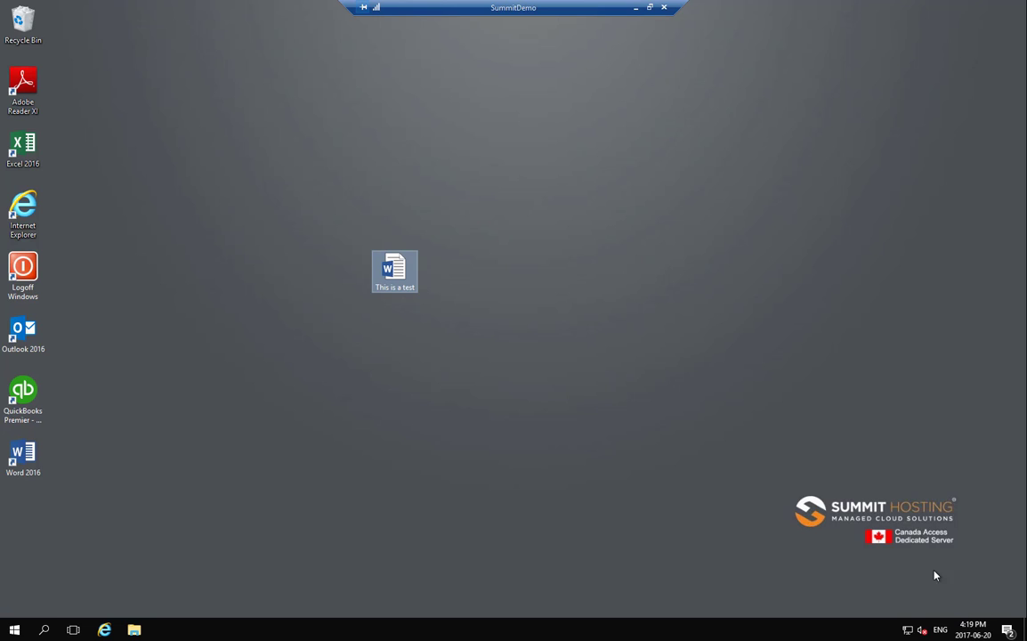
pyautogui.rightClick(406, 275)
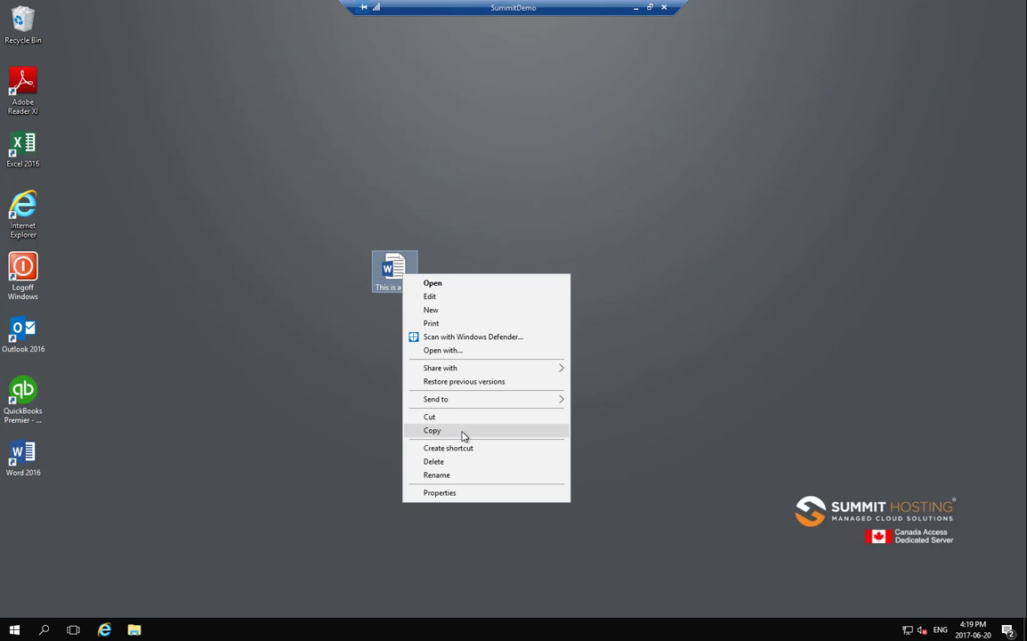
pyautogui.click(612, 213)
pyautogui.rightClick(626, 207)
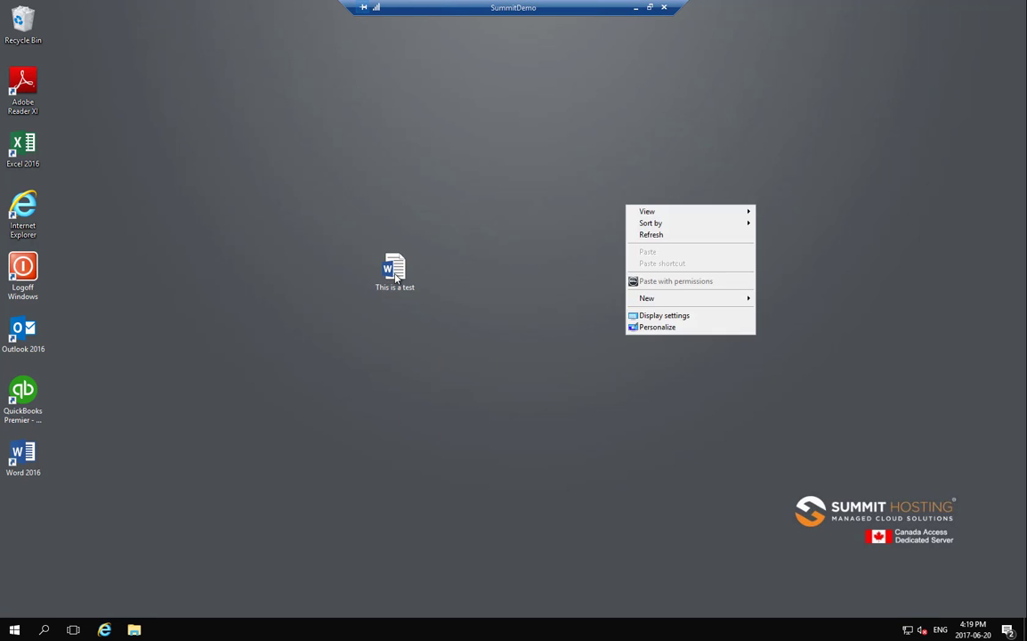
pyautogui.rightClick(395, 279)
pyautogui.click(443, 430)
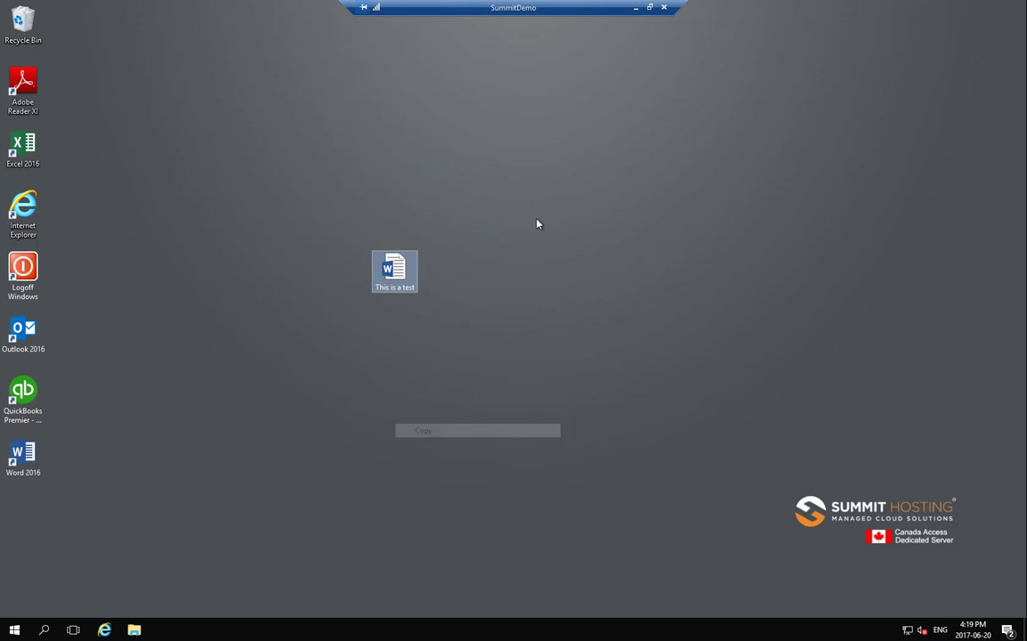
pyautogui.click(635, 8)
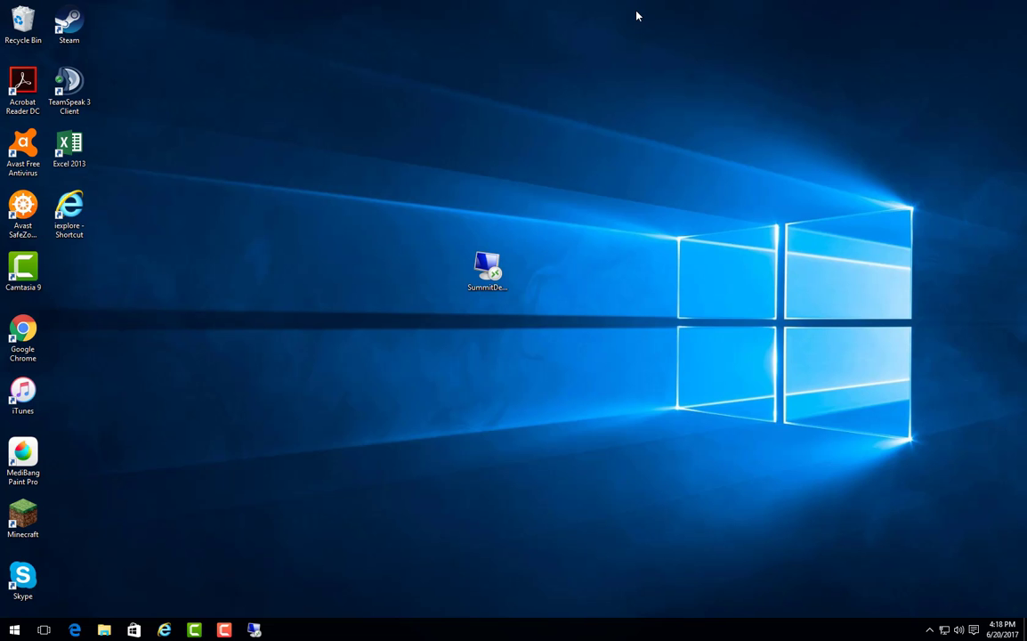
# Paste the copied 'This is a test' document onto the local desktop and open it in Word.
pyautogui.rightClick(275, 254)
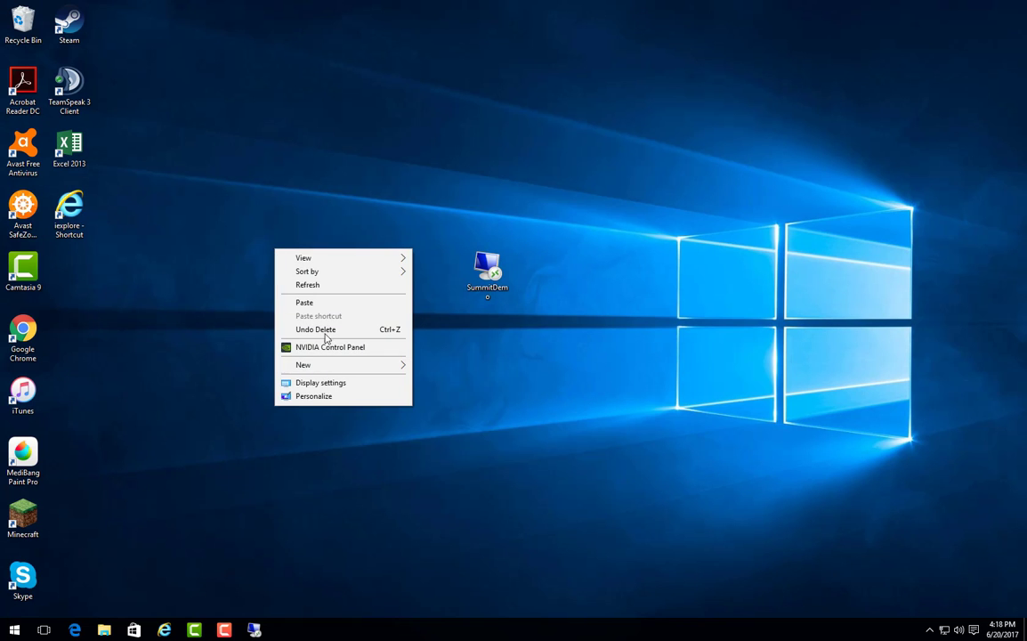
pyautogui.click(329, 304)
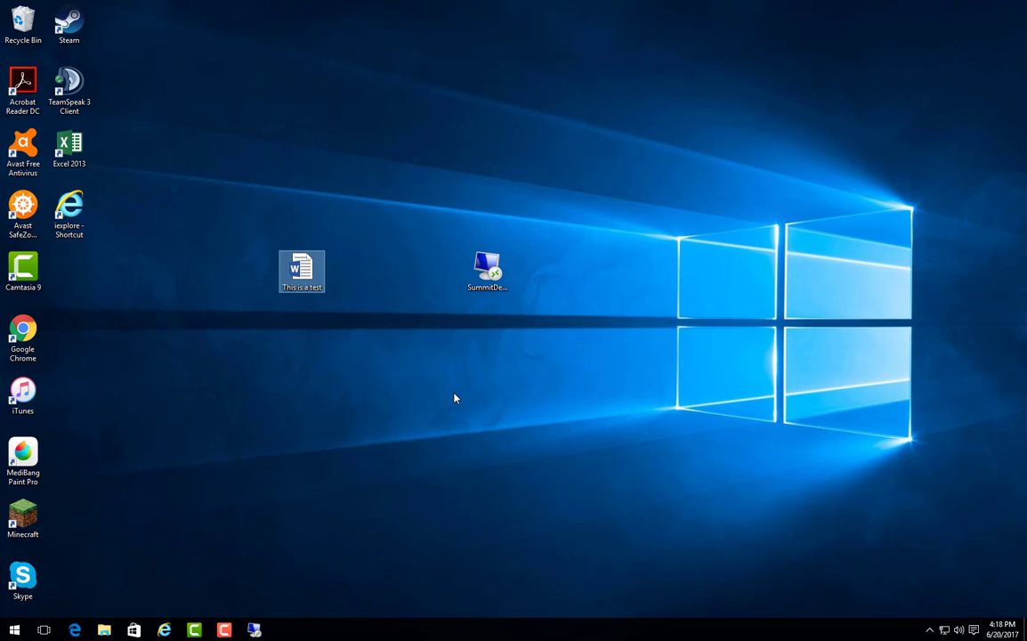
pyautogui.doubleClick(322, 273)
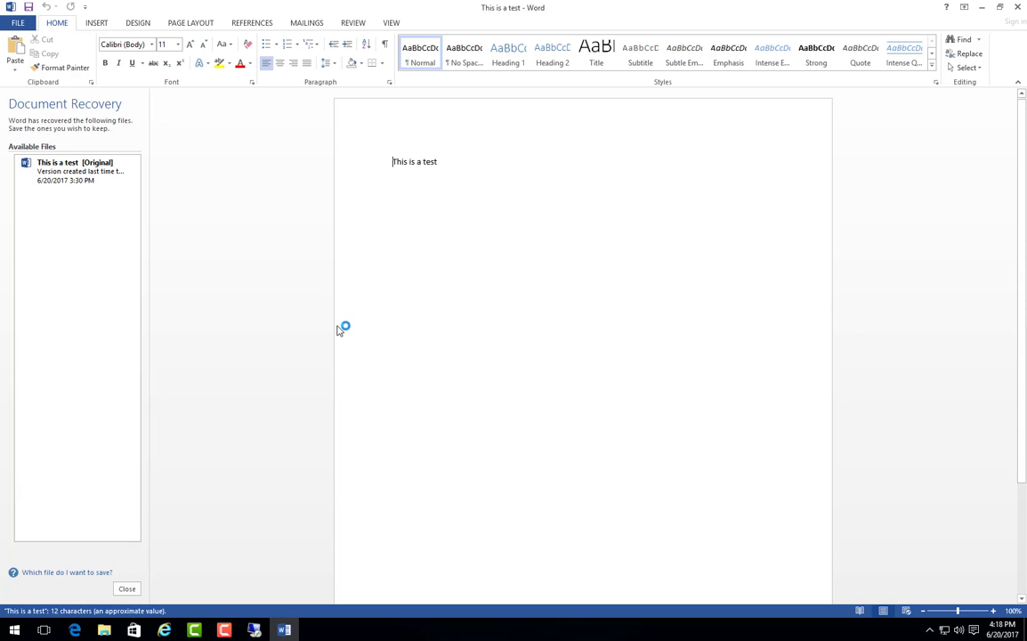
# Add a new line under 'This is a test' calling the author the best Engineer Ever, dismiss Document Recovery, and save.
pyautogui.click(479, 168)
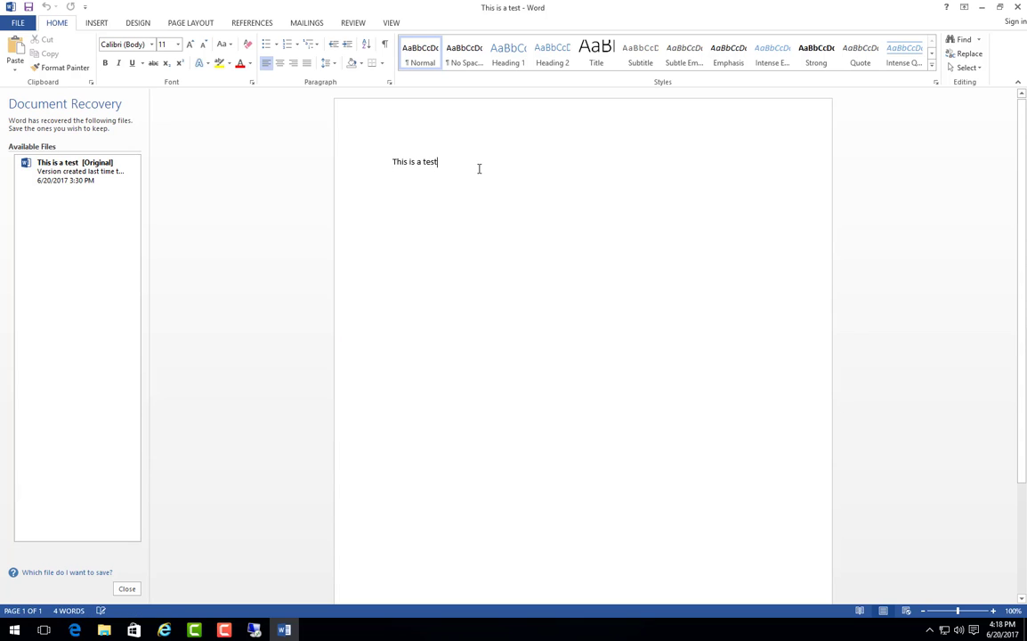
pyautogui.press('Return')
pyautogui.press('Return')
pyautogui.click(127, 589)
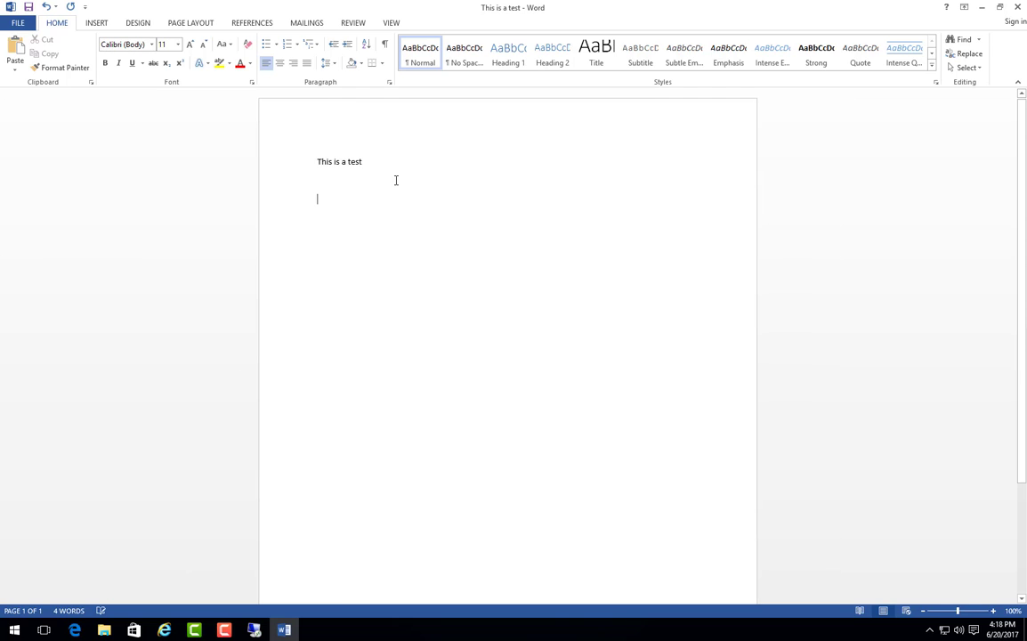
pyautogui.write('te')
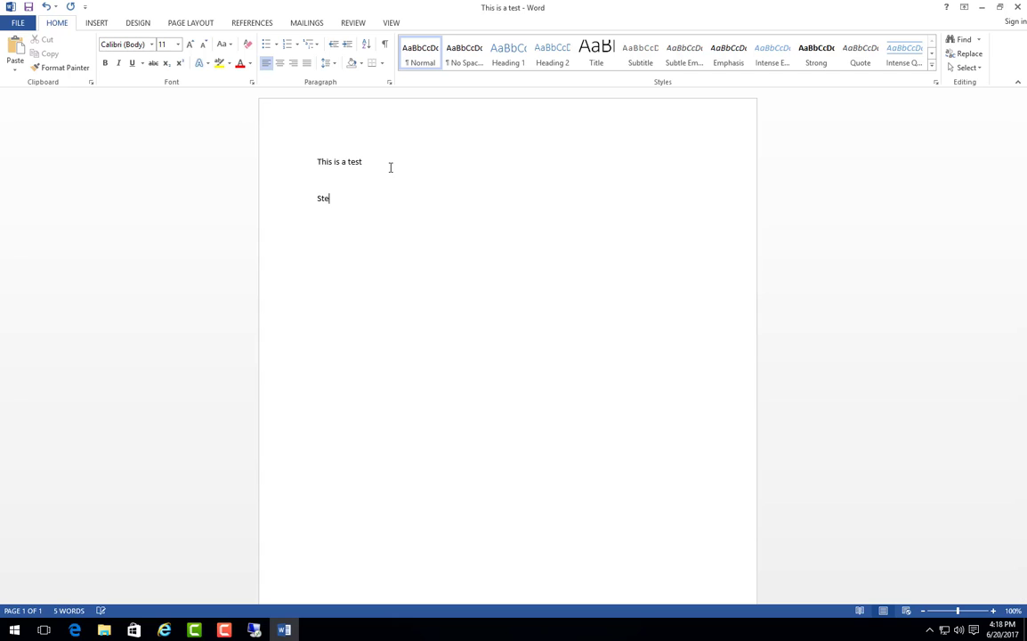
pyautogui.write('ve is the best Engineer Ever')
pyautogui.click(18, 22)
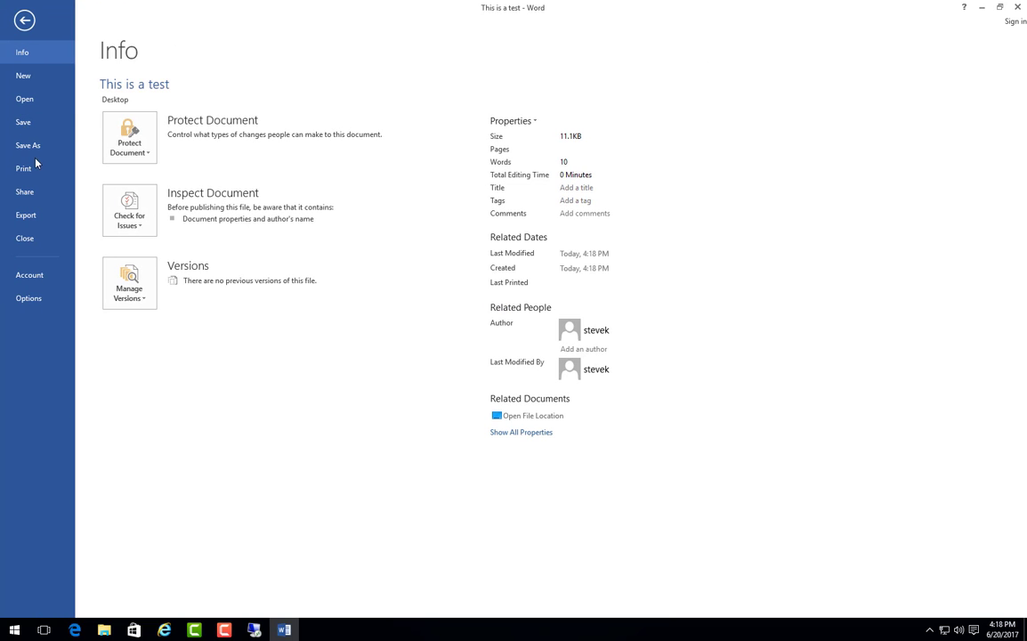
pyautogui.click(29, 131)
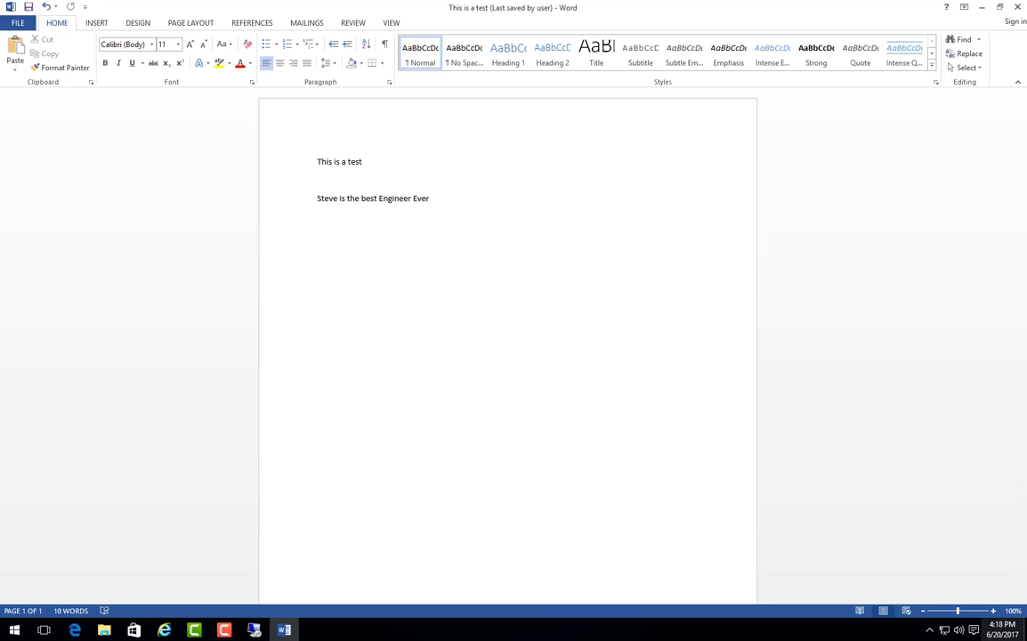
# Close Word and rename the 'This is a test' file to the author's first name.
pyautogui.click(1020, 7)
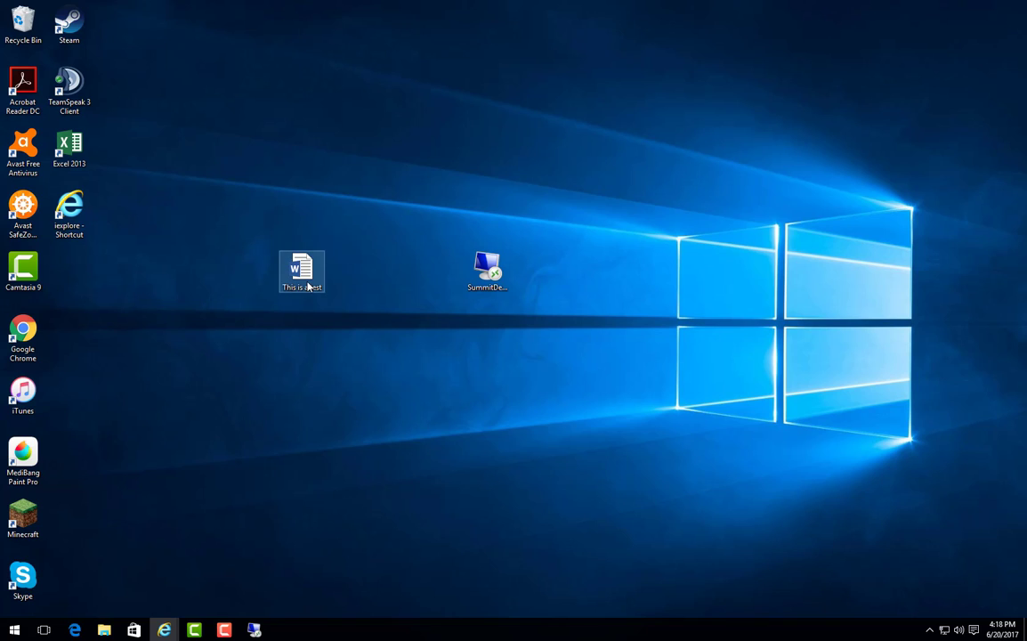
pyautogui.rightClick(305, 296)
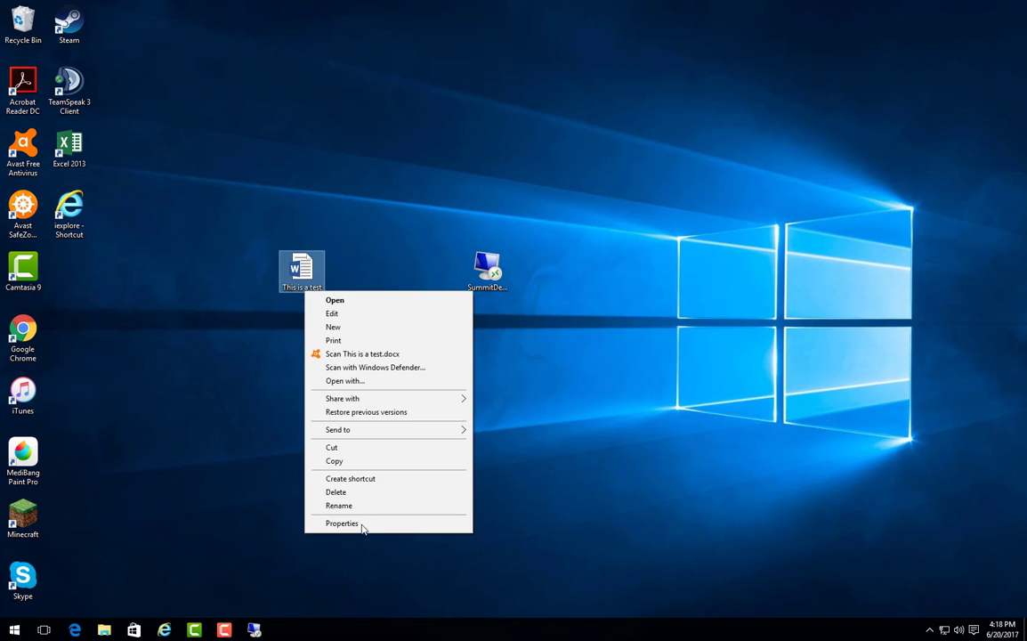
pyautogui.click(339, 505)
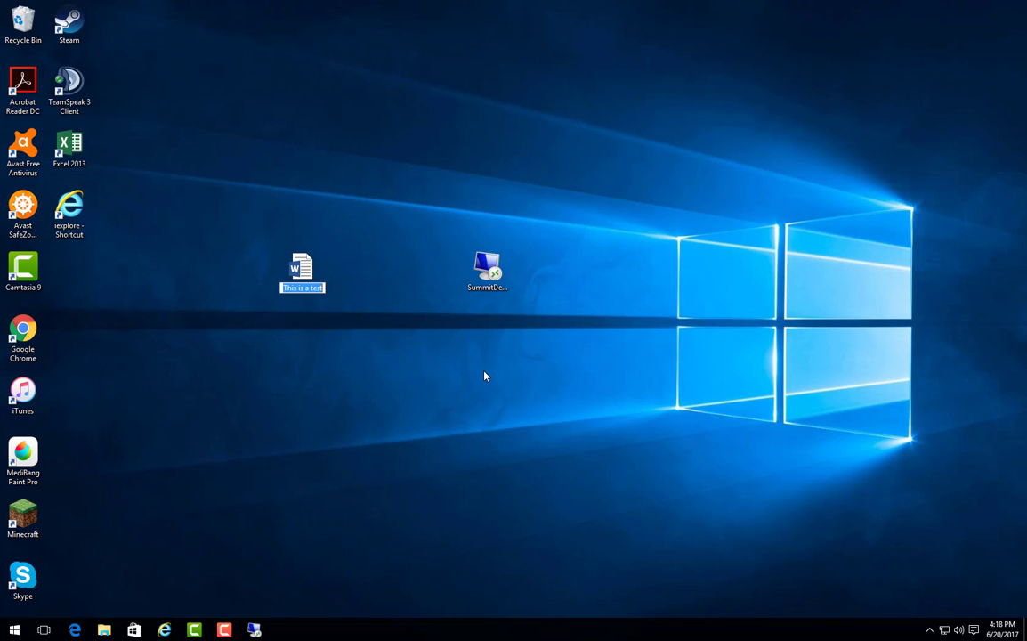
pyautogui.write('Steve')
pyautogui.press('Return')
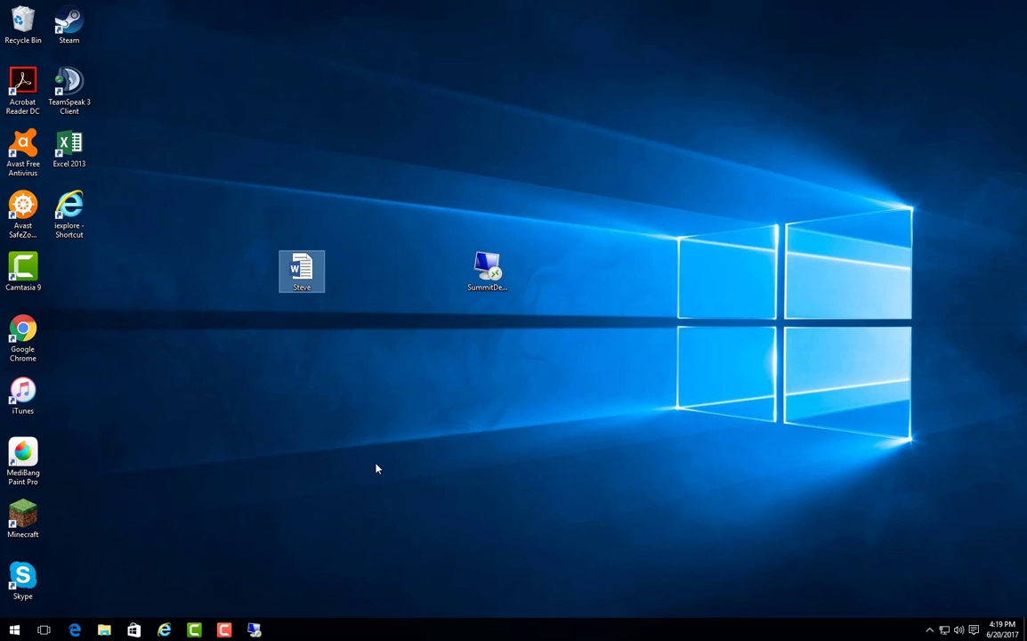
# Copy the renamed document to the clipboard.
pyautogui.rightClick(317, 287)
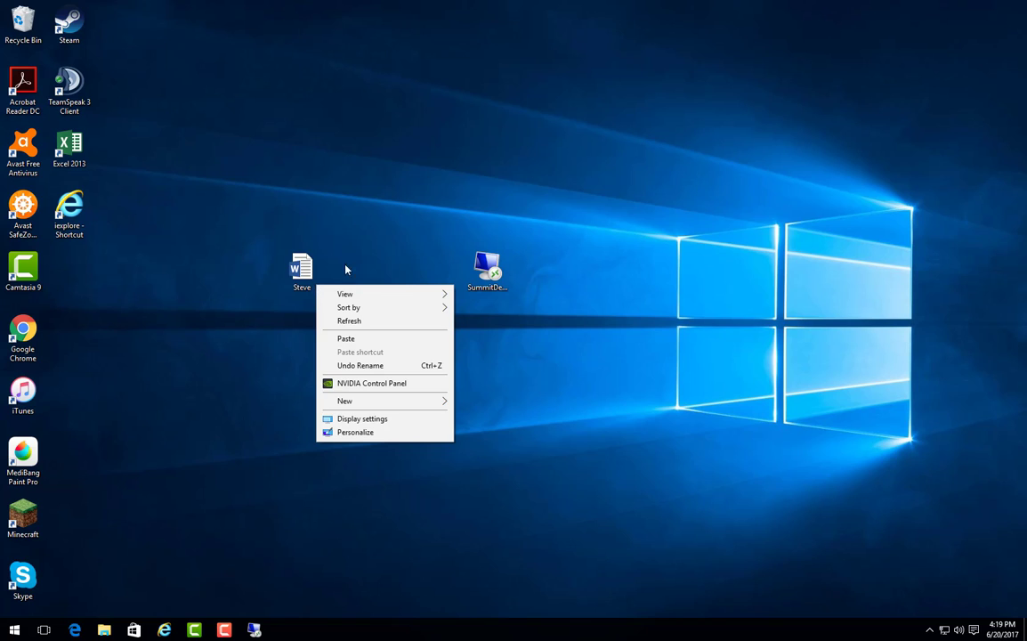
pyautogui.click(337, 248)
pyautogui.click(303, 267)
pyautogui.rightClick(316, 259)
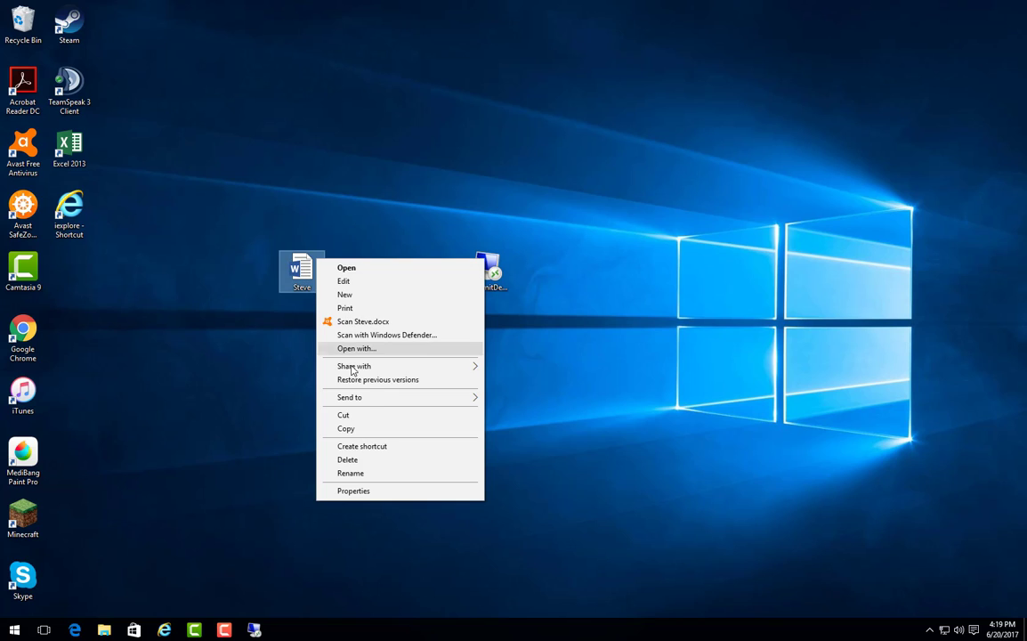
pyautogui.click(371, 429)
pyautogui.click(487, 269)
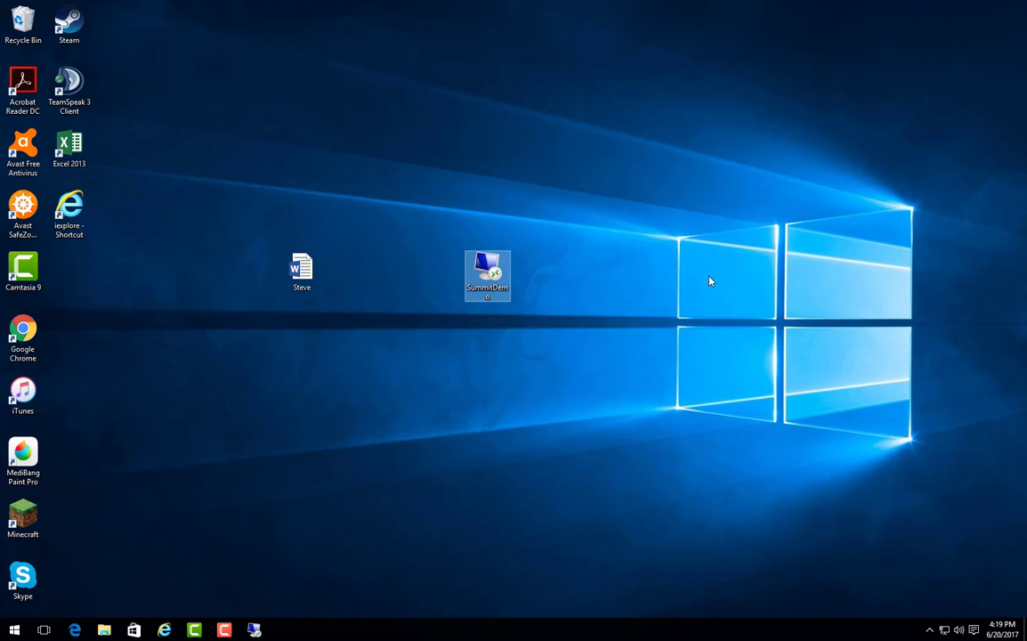
# Paste the renamed document onto the SummitDemo desktop beside 'This is a test', open it to verify, then close Word.
pyautogui.click(255, 627)
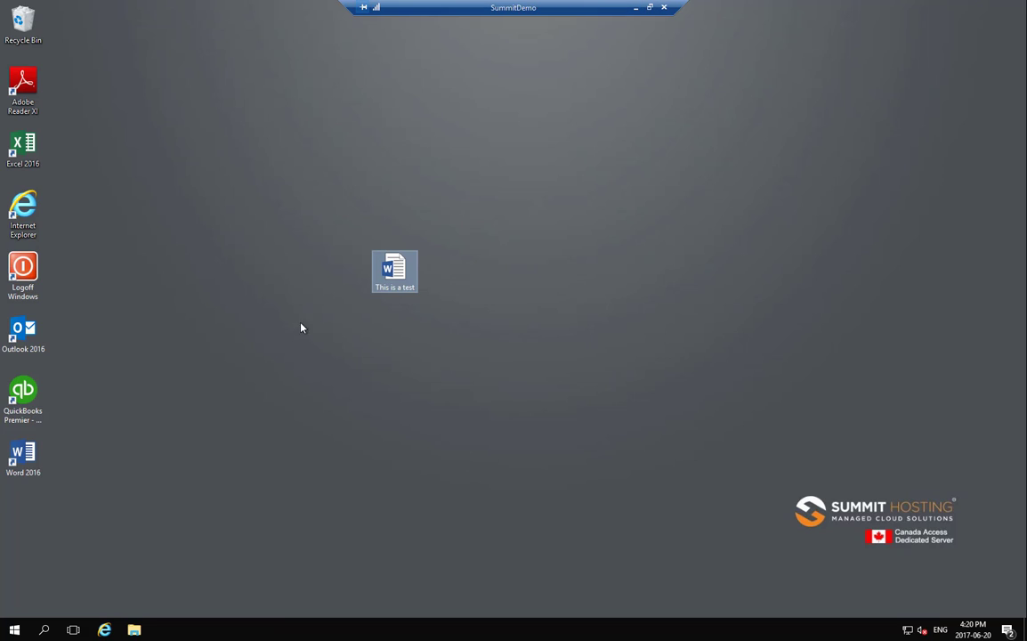
pyautogui.rightClick(222, 149)
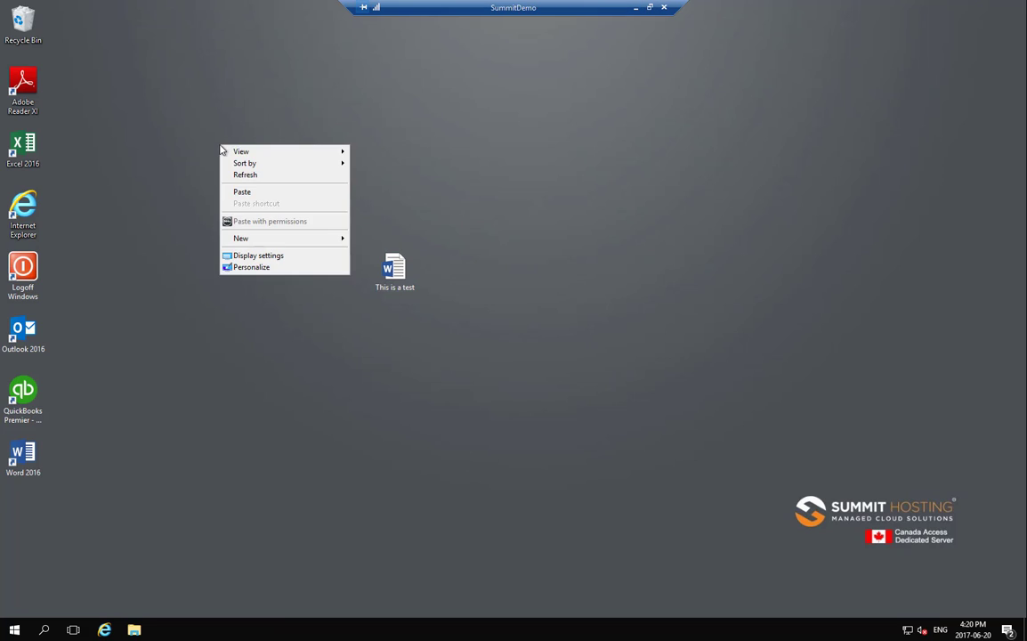
pyautogui.click(250, 193)
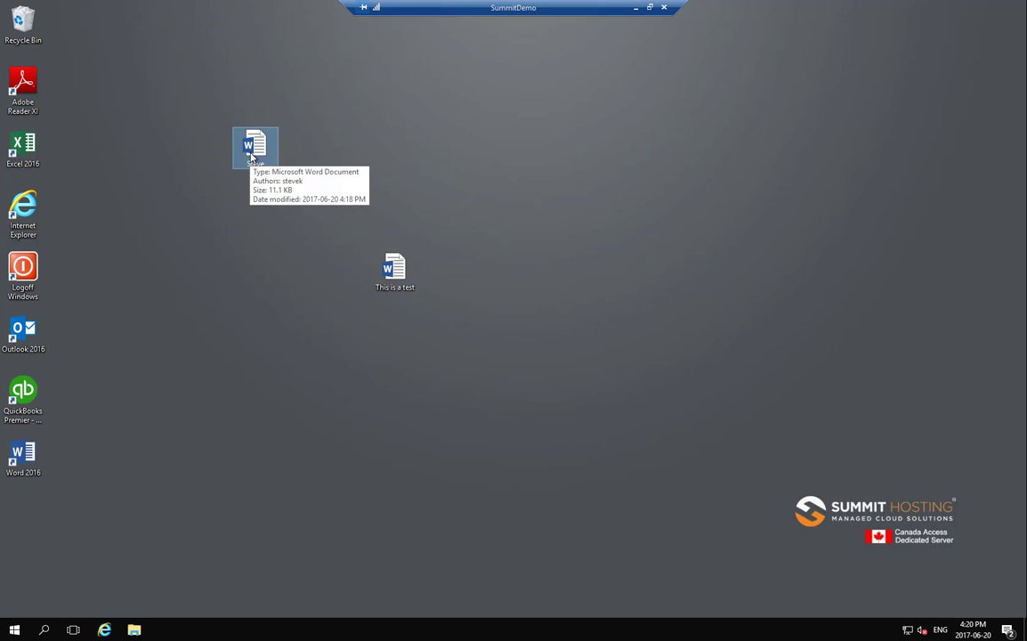
pyautogui.moveTo(252, 154); pyautogui.dragTo(309, 280)
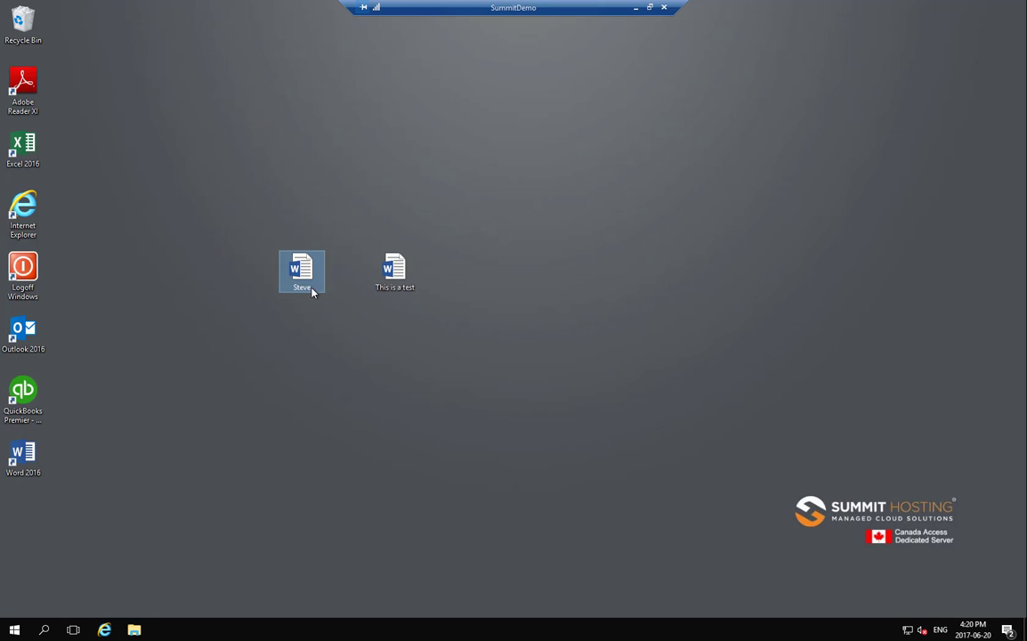
pyautogui.doubleClick(309, 280)
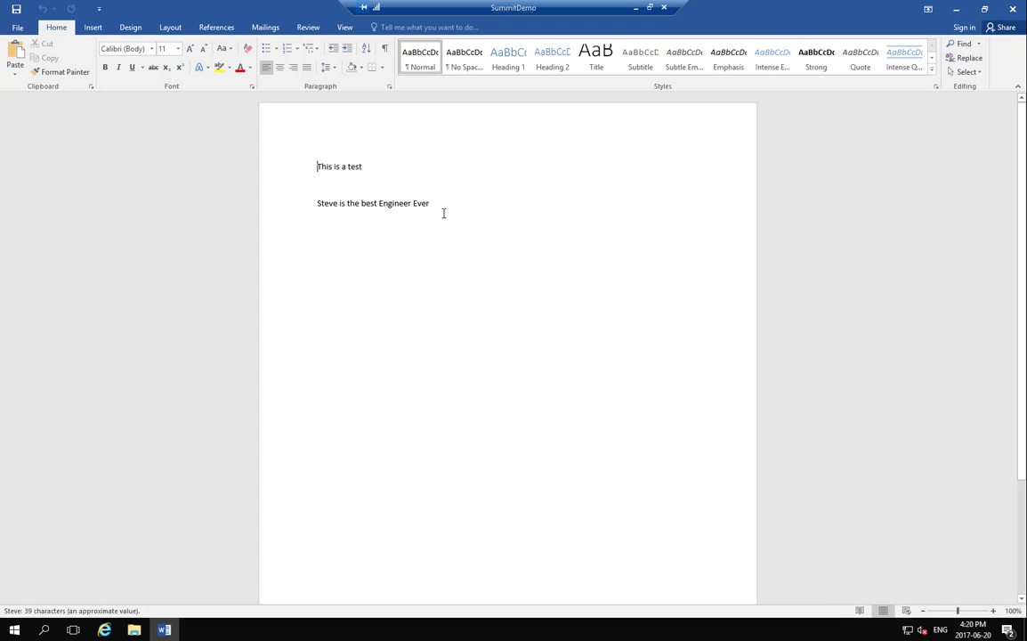
pyautogui.click(1013, 9)
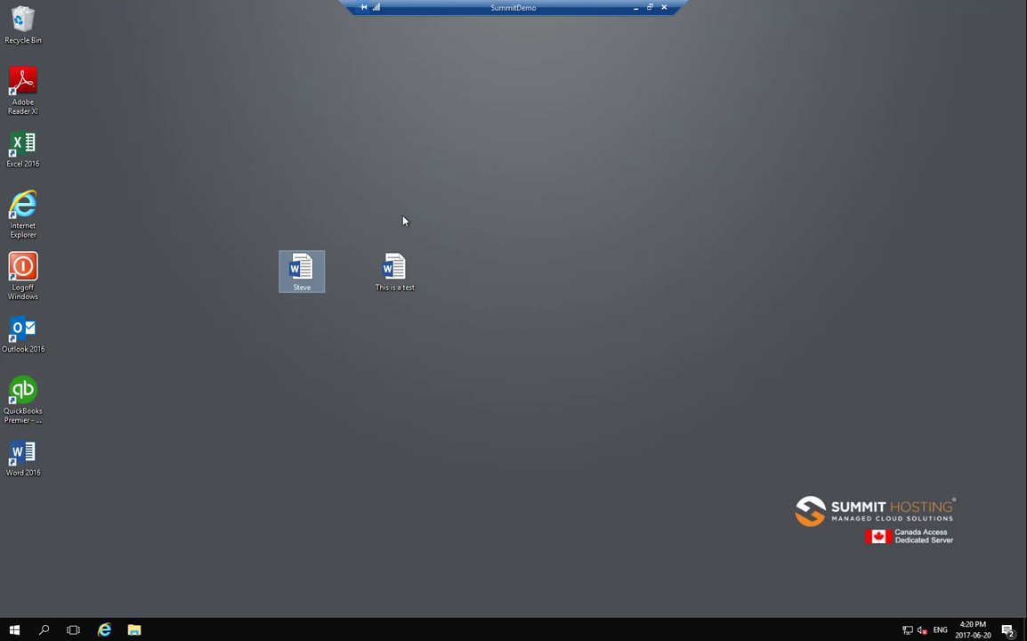
pyautogui.click(136, 631)
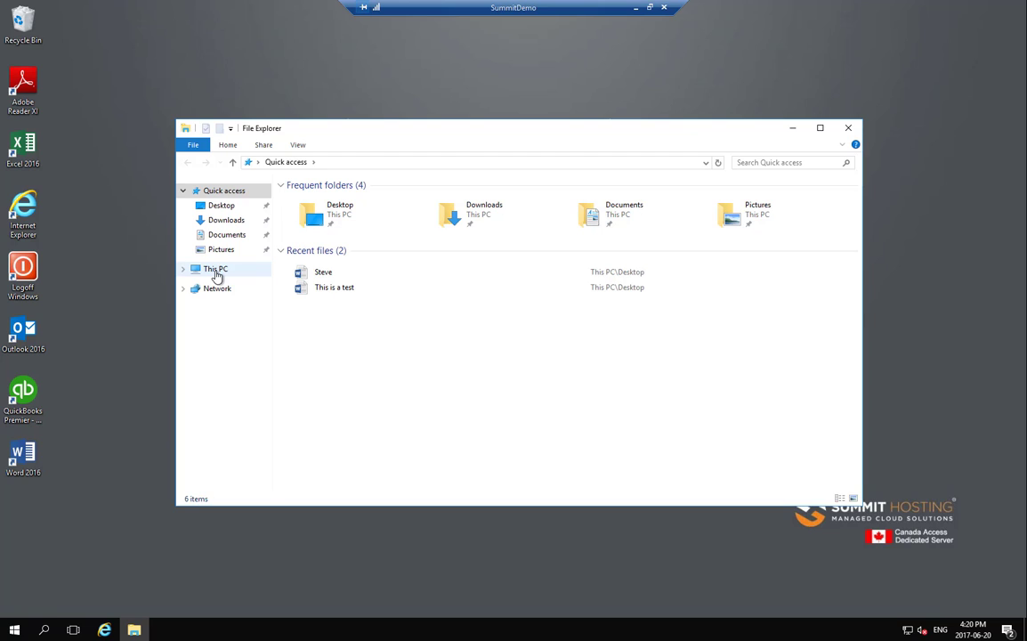
pyautogui.click(217, 271)
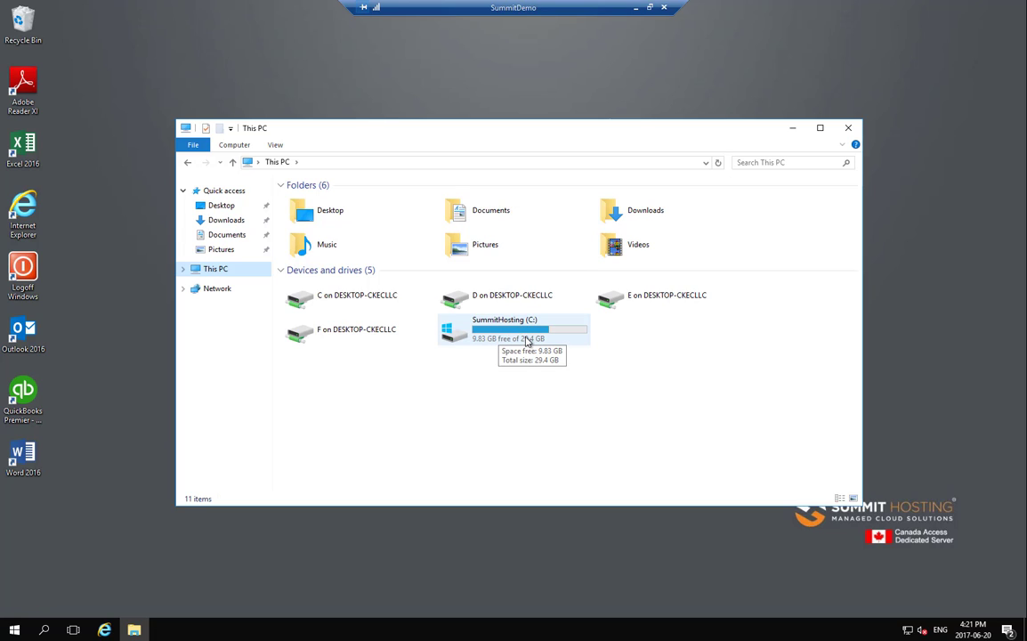
pyautogui.click(848, 129)
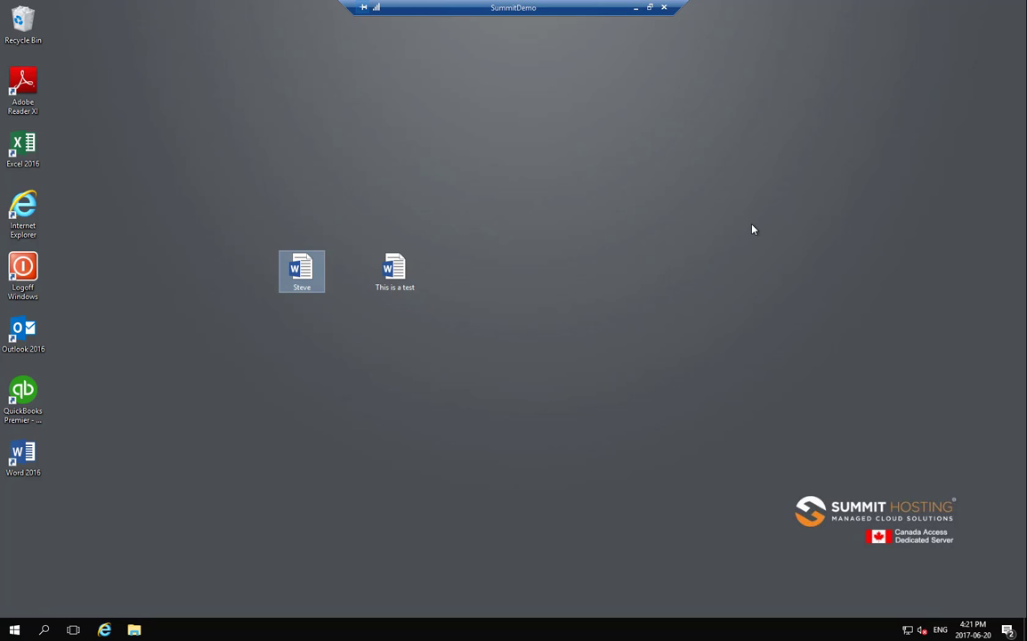
# Sign out of the SummitDemo session via the Start button's Shut down or sign out menu.
pyautogui.doubleClick(23, 269)
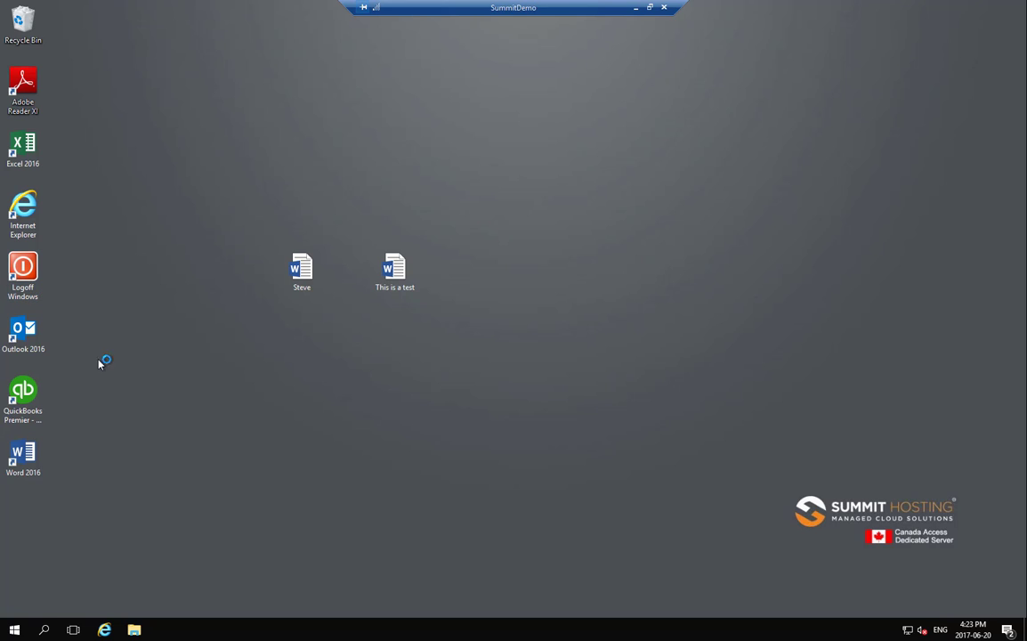
pyautogui.click(16, 634)
pyautogui.rightClick(16, 634)
pyautogui.moveTo(78, 600)
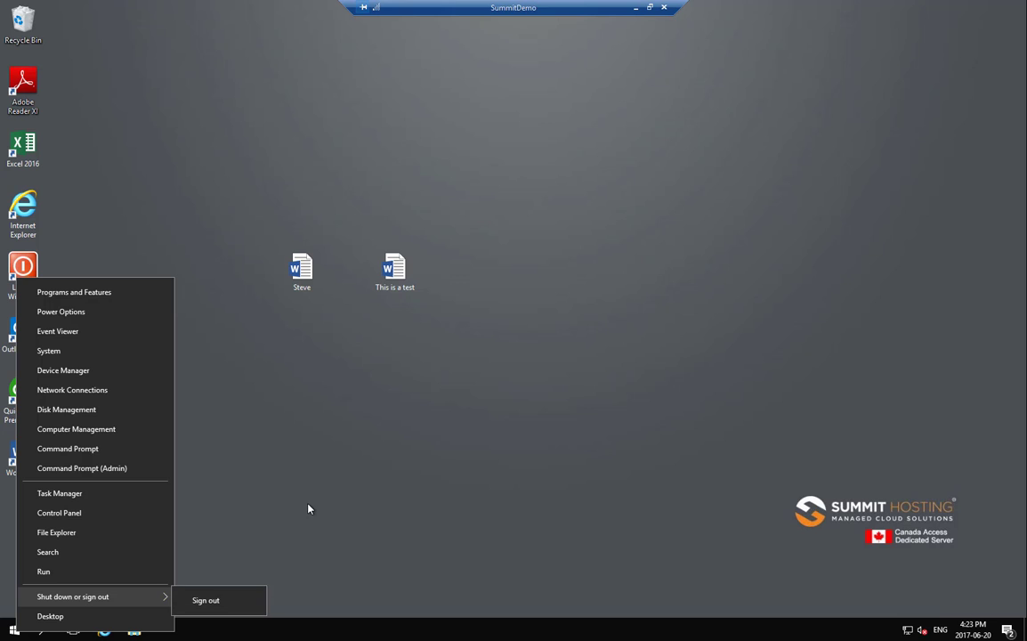
pyautogui.click(206, 601)
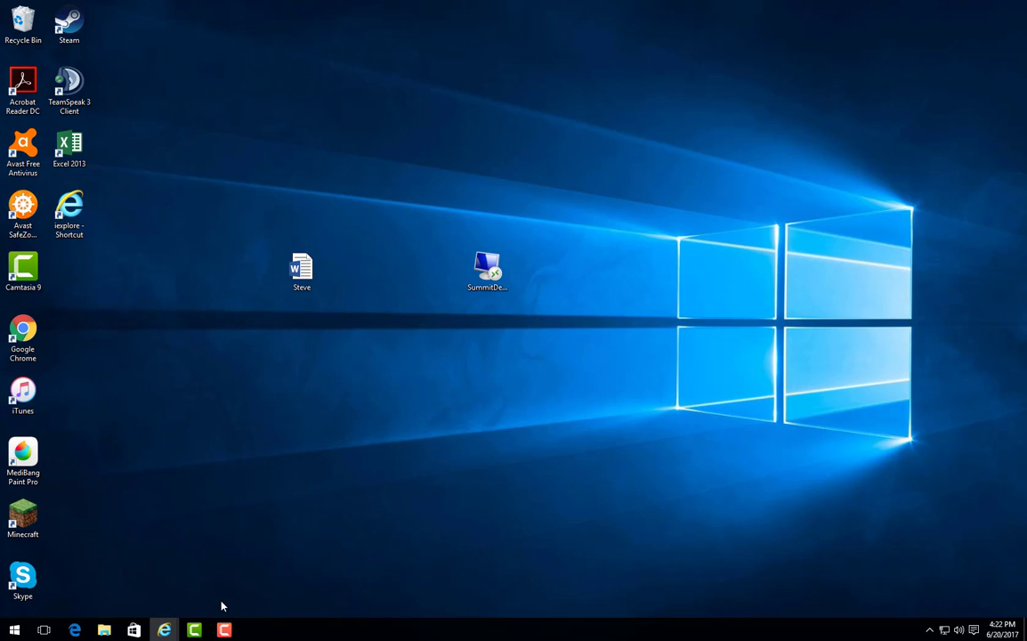
pyautogui.moveTo(166, 634)
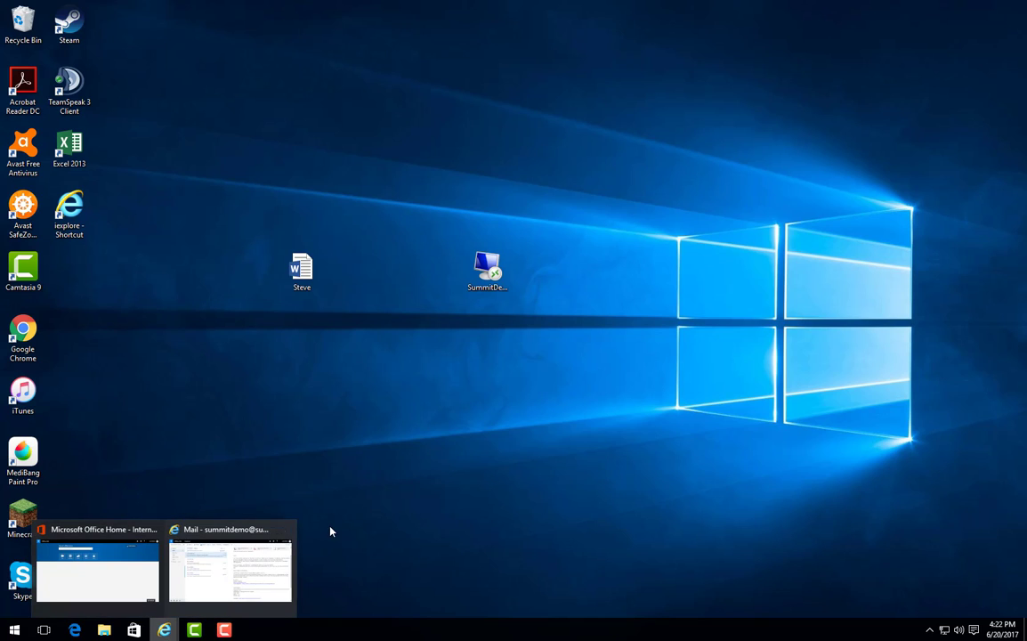
pyautogui.click(287, 528)
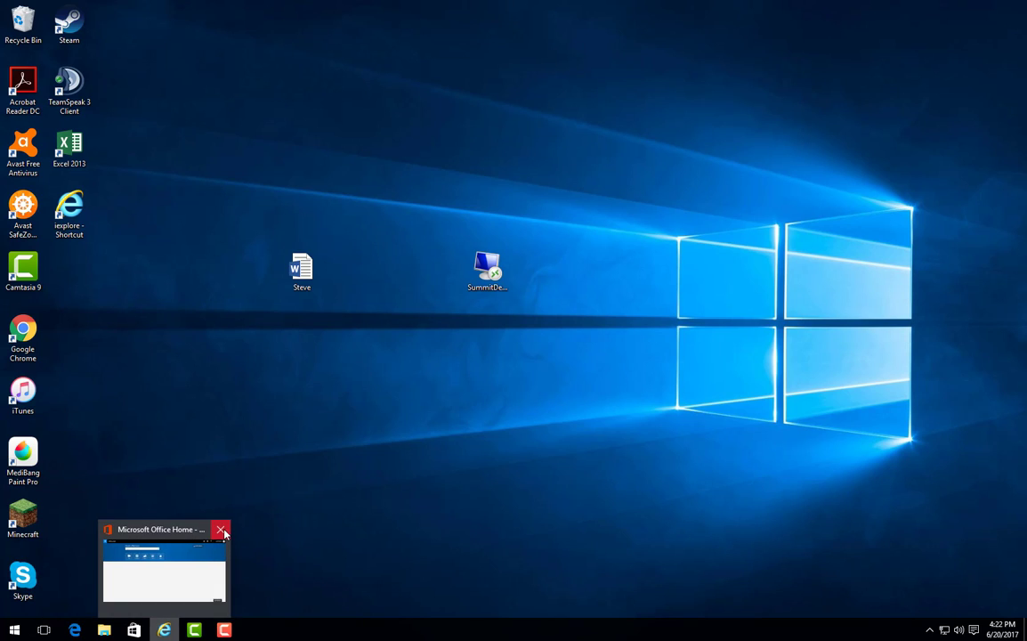
pyautogui.doubleClick(78, 228)
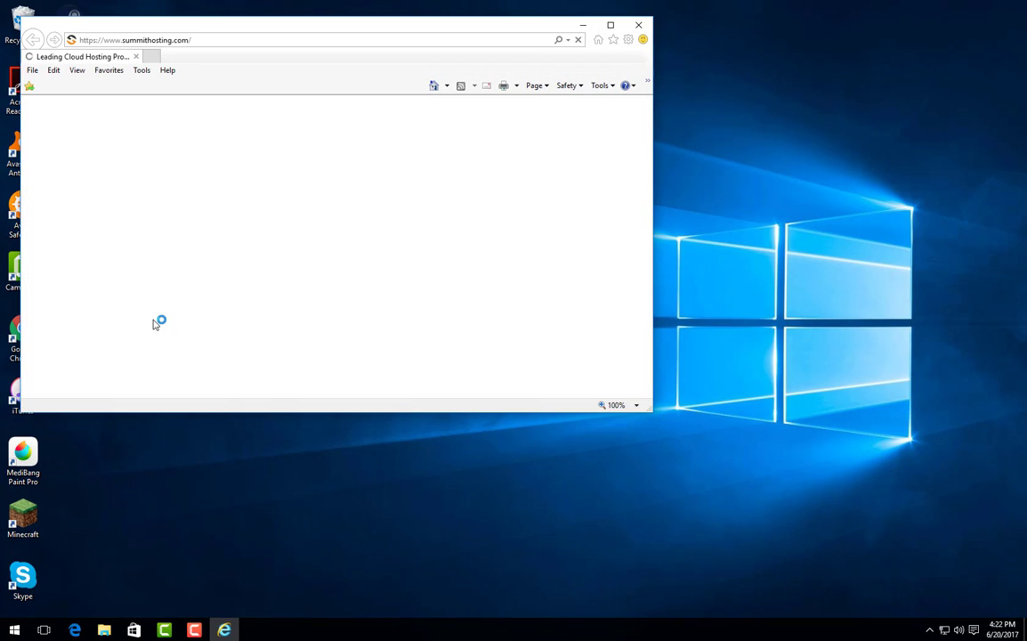
pyautogui.click(612, 26)
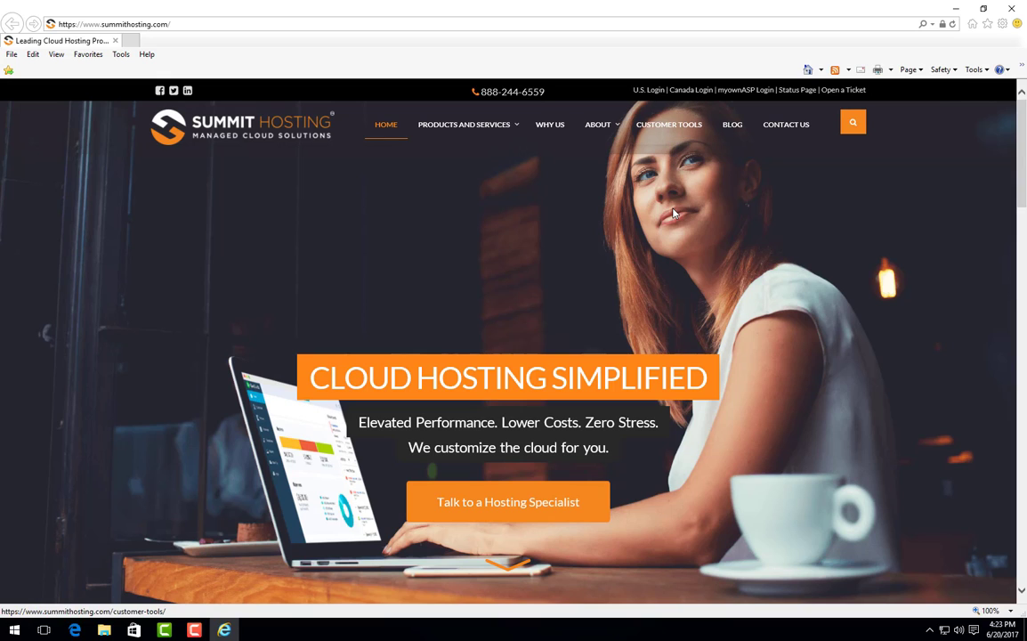
# Sign in through Canada Login with the account's user name and password.
pyautogui.click(696, 93)
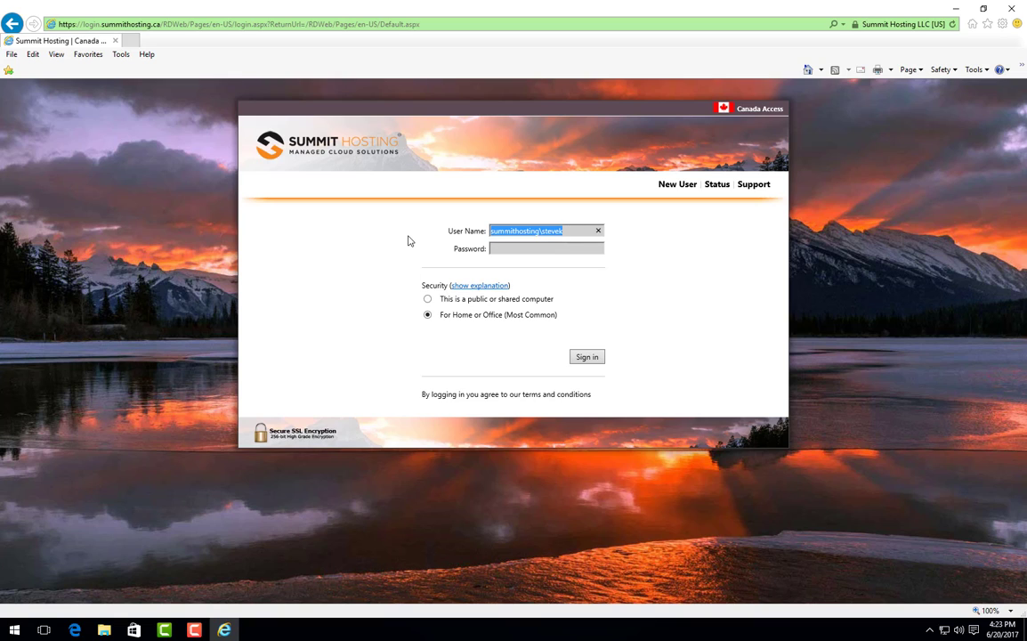
pyautogui.press('BackSpace')
pyautogui.write('stevek')
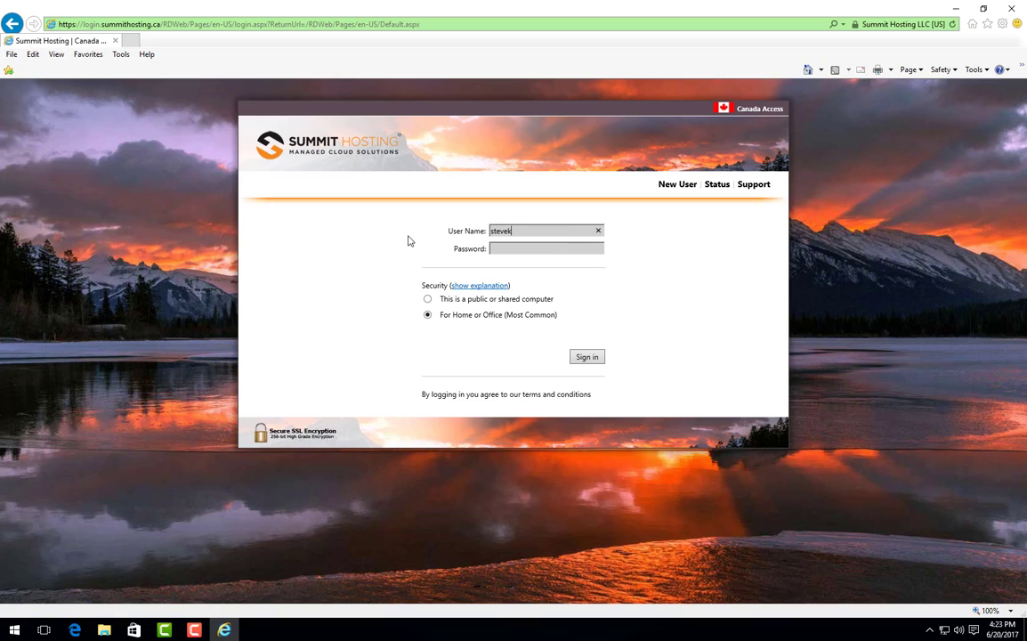
pyautogui.press('Tab')
pyautogui.write('p********')
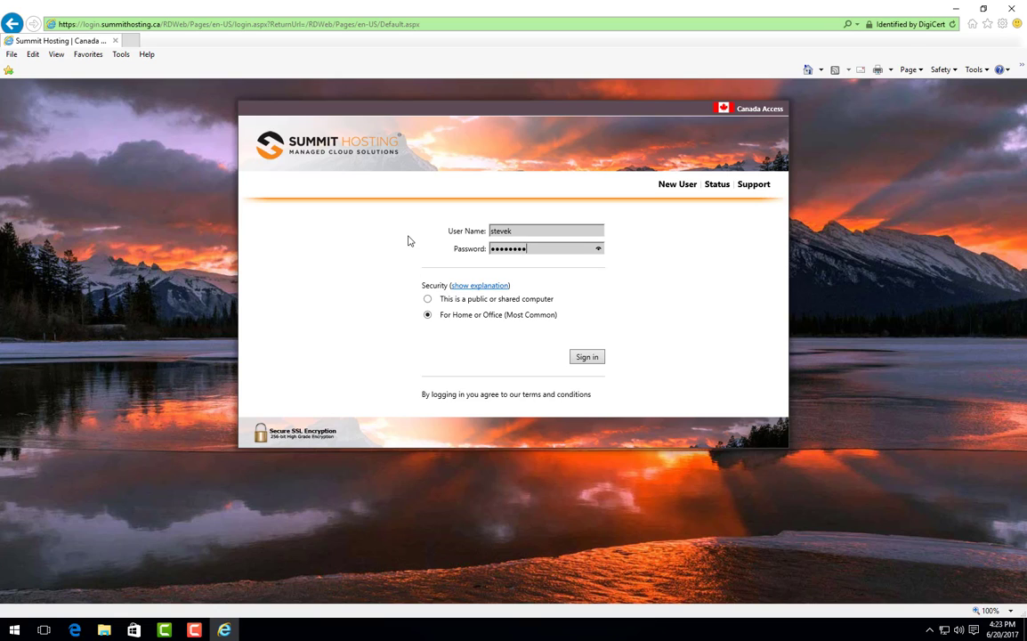
pyautogui.click(587, 359)
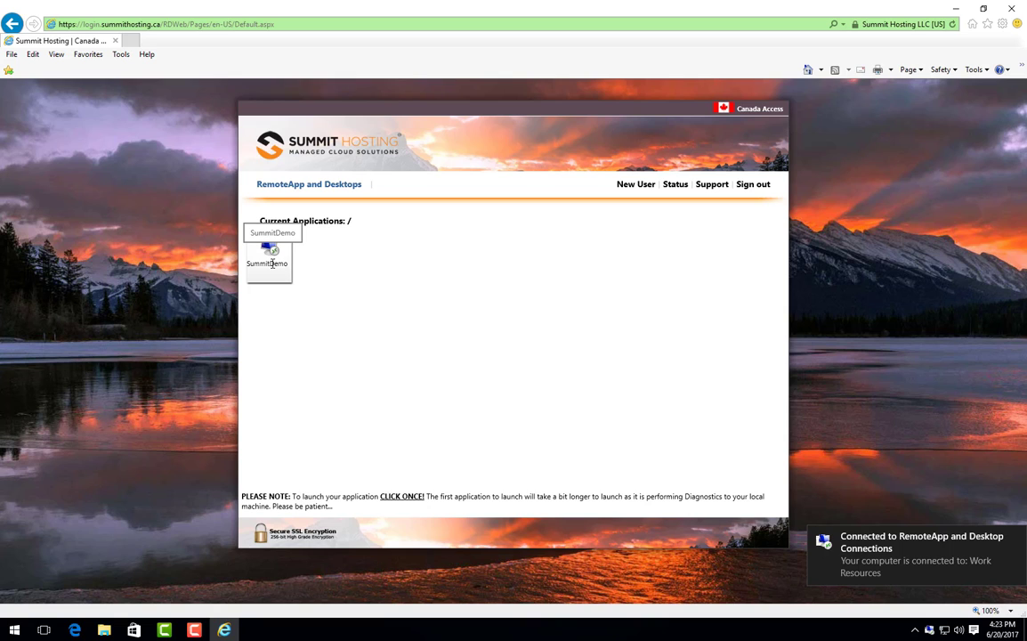
# Launch SummitDemo from Current Applications to open the remote server desktop.
pyautogui.click(271, 261)
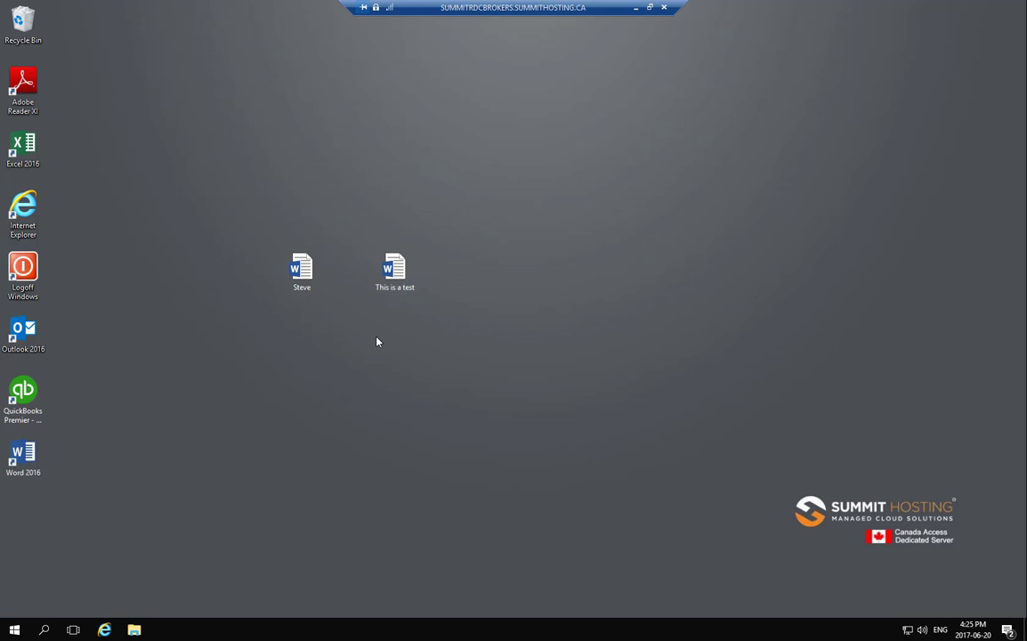
# Log off SummitDemo with the Logoff Windows shortcut and sign out of RD Web Access.
pyautogui.doubleClick(28, 281)
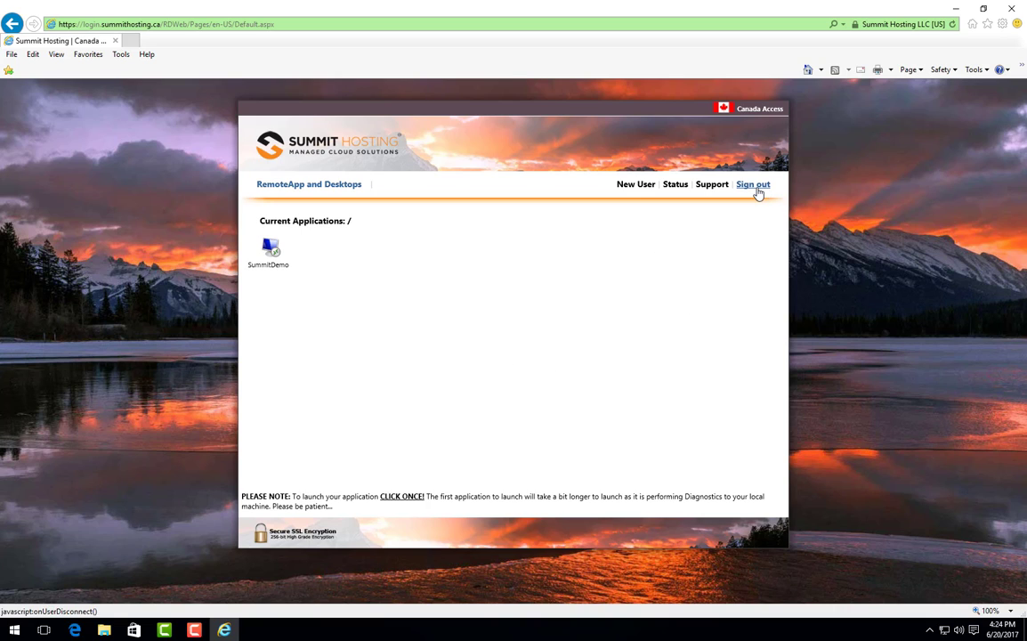
pyautogui.click(1012, 8)
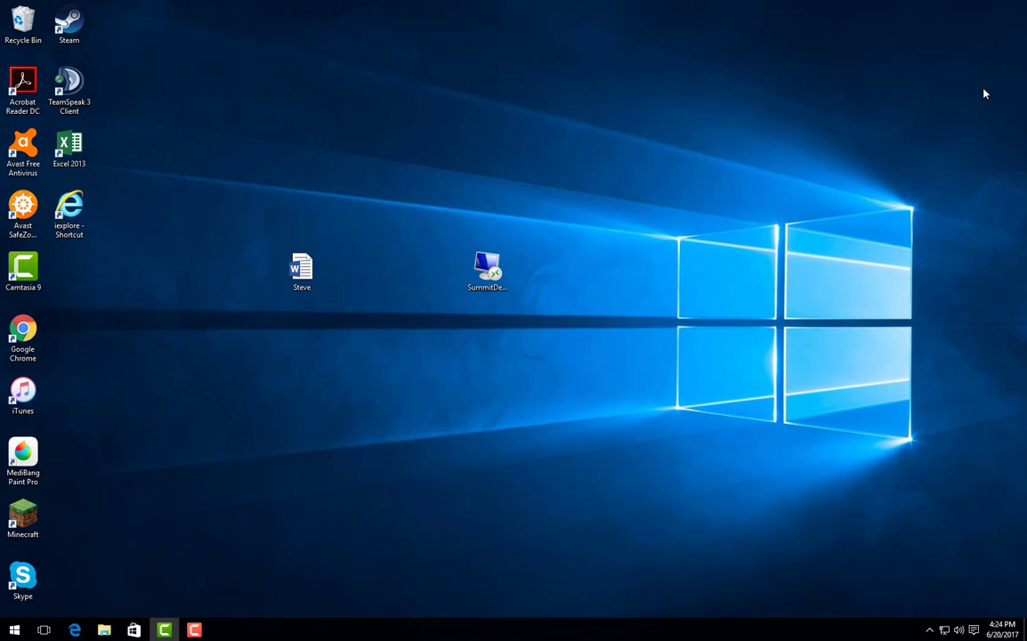